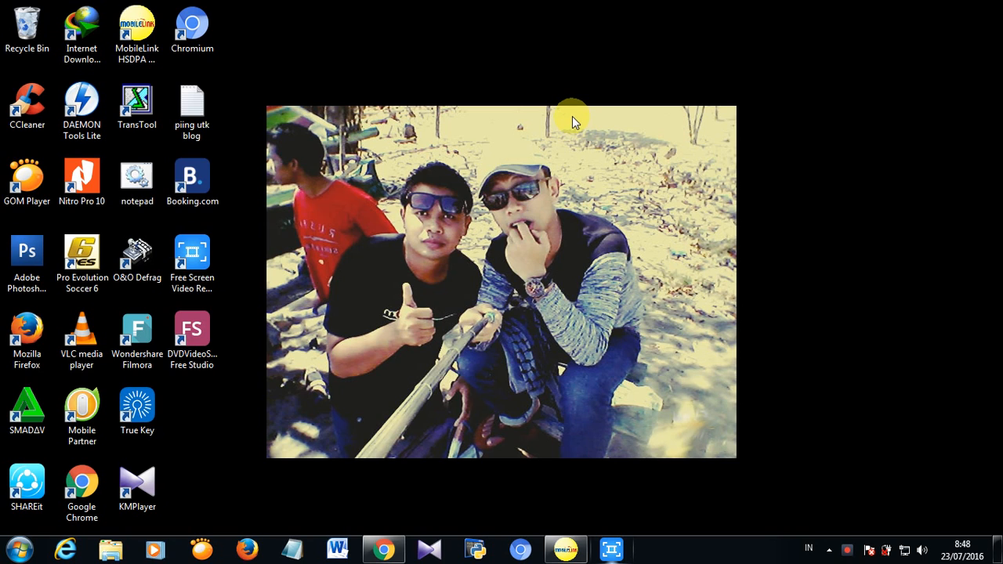
Switch to Chrome, close the extra blog tab and open the HOME page of StyleKirchhoff.blogspot.com
left_click(383, 549)
left_click(283, 9)
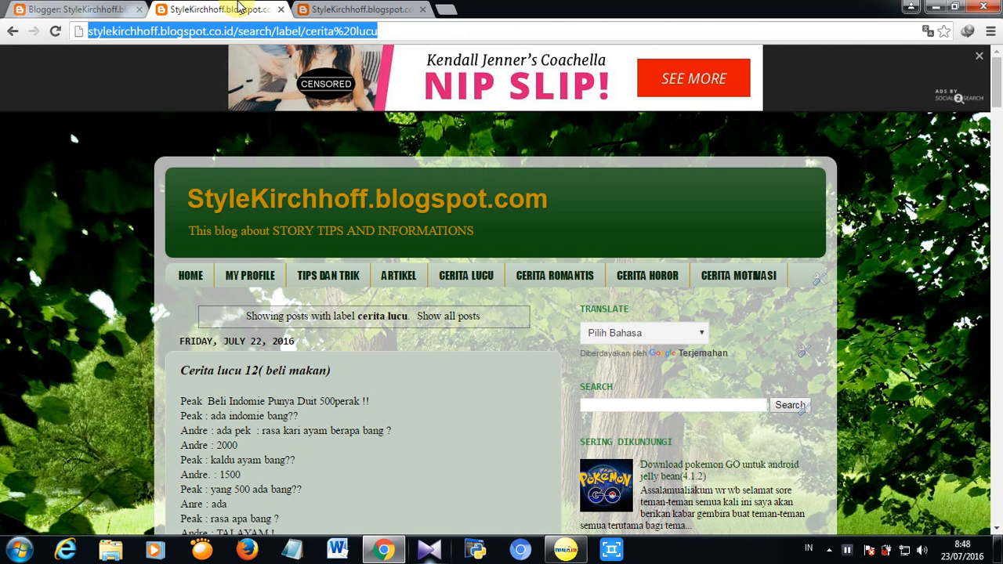
left_click(281, 10)
left_click(220, 7)
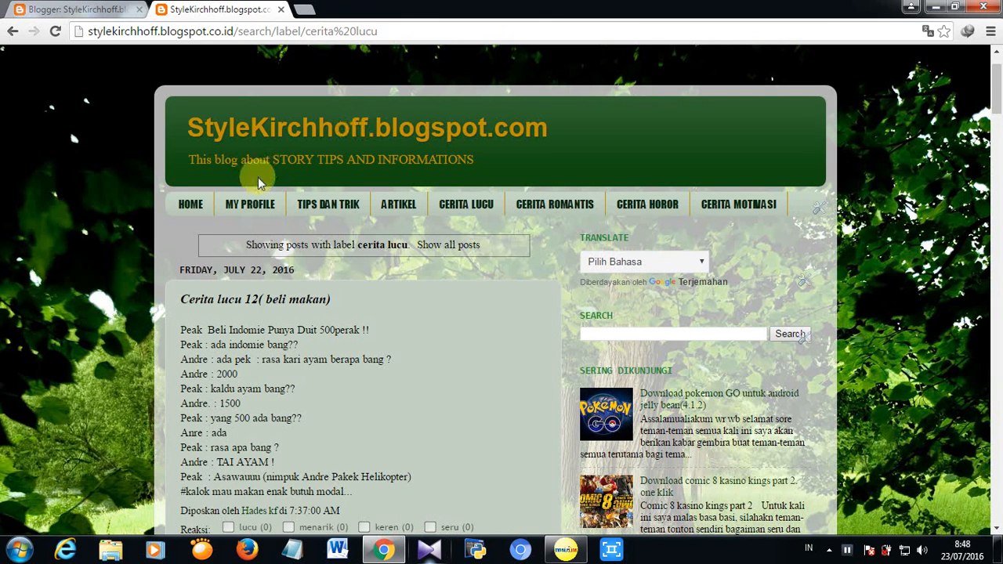
left_click(195, 205)
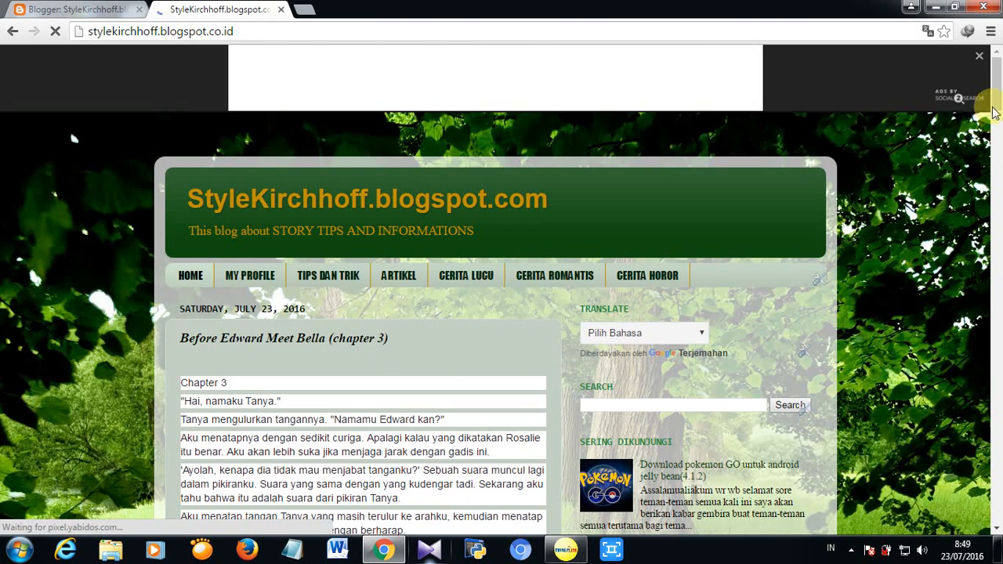
left_click_drag(998, 91, 998, 54)
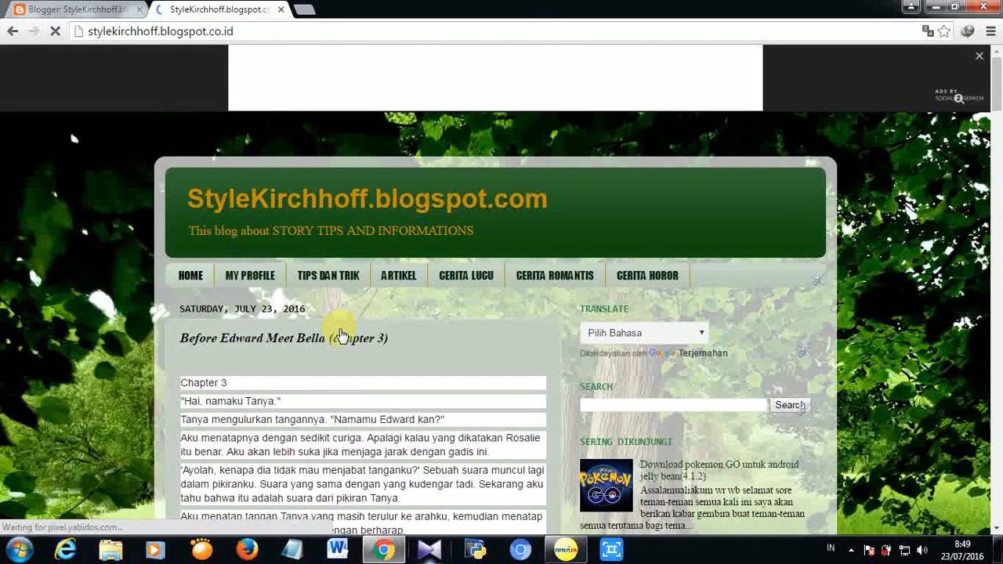
View the blog's CERITA LUCU page and return to the home page
left_click(467, 277)
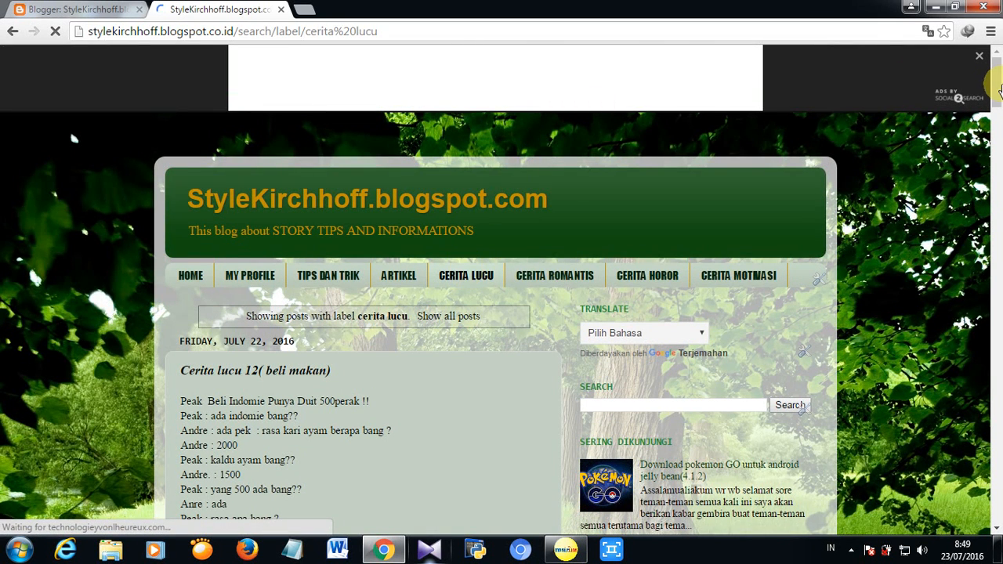
mouse_move(998, 90)
left_mouse_down()
mouse_move(997, 505)
mouse_move(994, 71)
left_mouse_up()
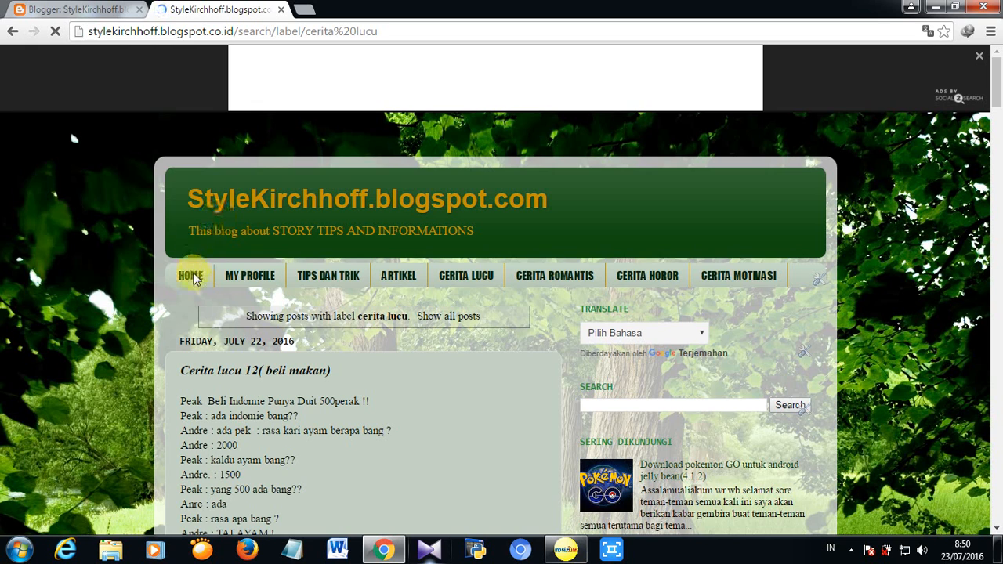
left_click(404, 218)
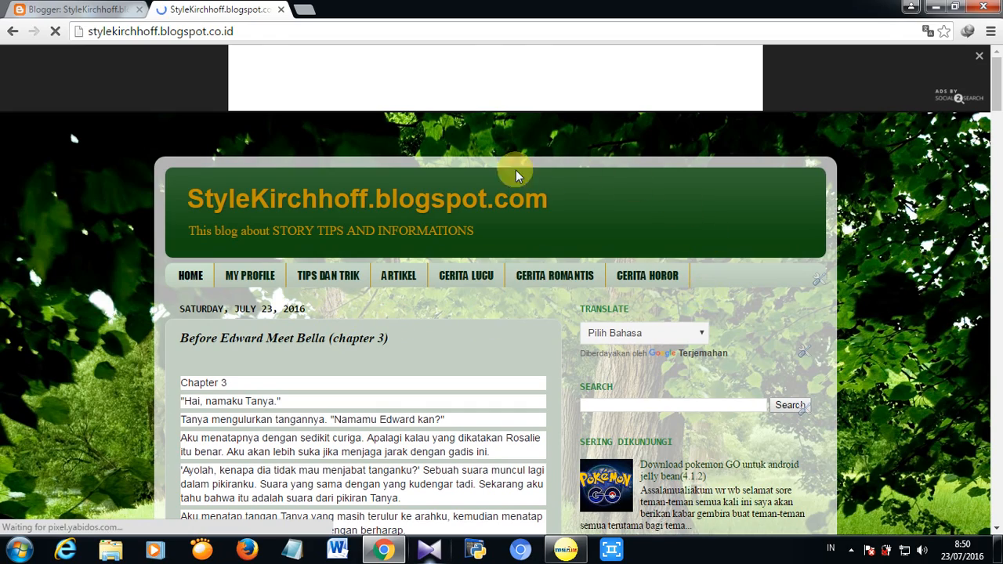
scroll(257, 233, "down", 2)
Open the list of all posts in the blog's Blogger dashboard and review the labels on the posts
left_click(74, 9)
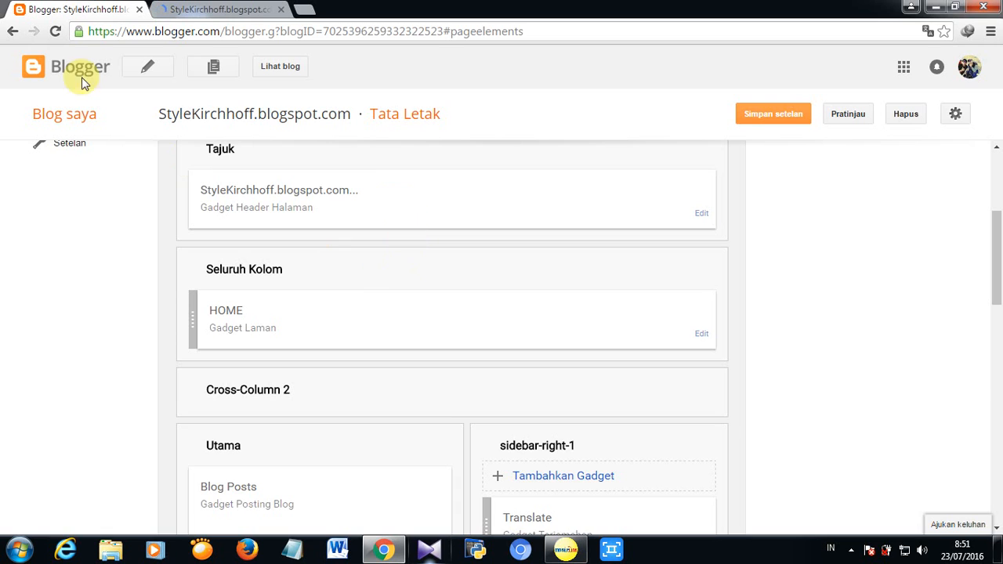
left_click_drag(996, 273, 996, 215)
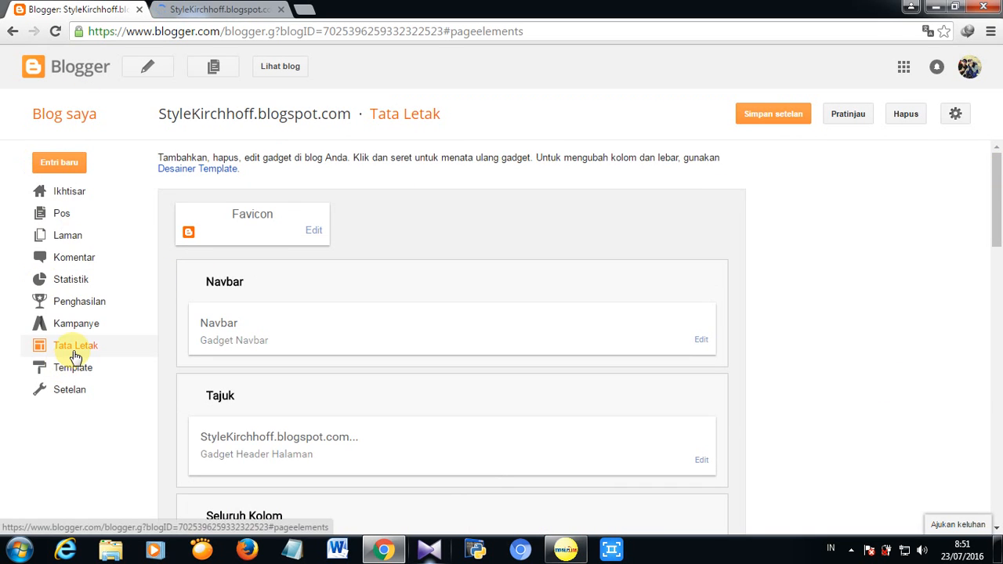
left_click(56, 225)
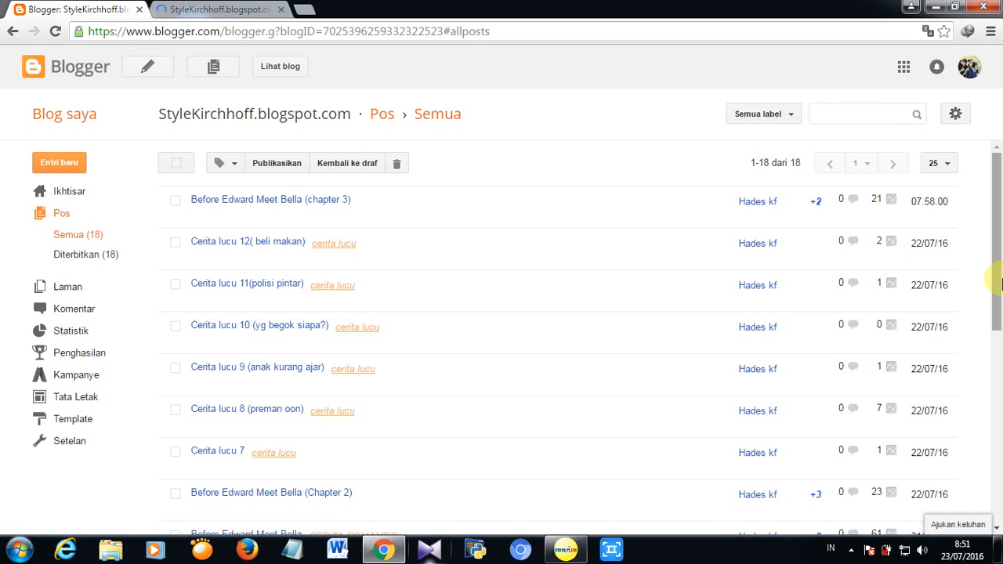
scroll(999, 271, "down", 2)
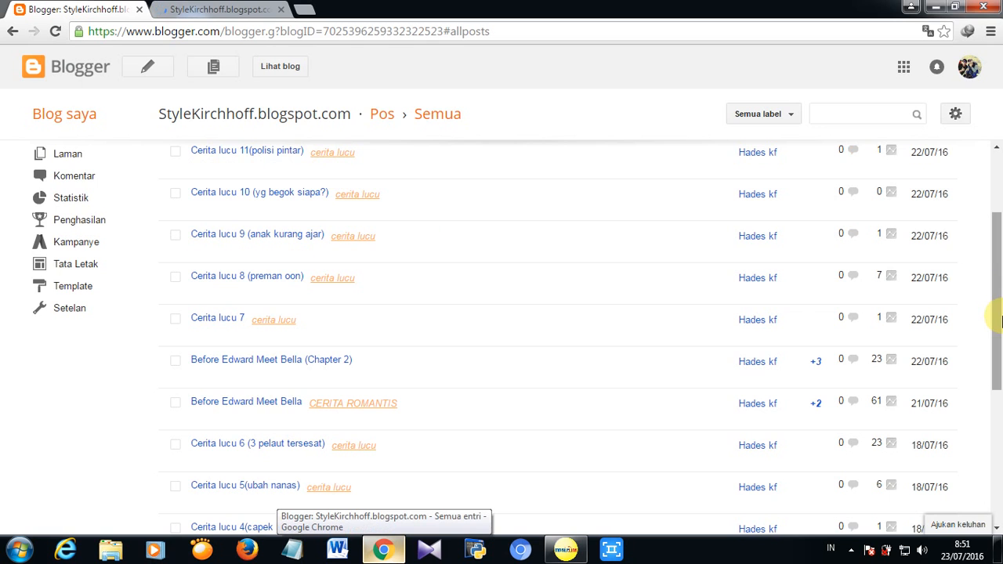
left_click_drag(1001, 317, 998, 308)
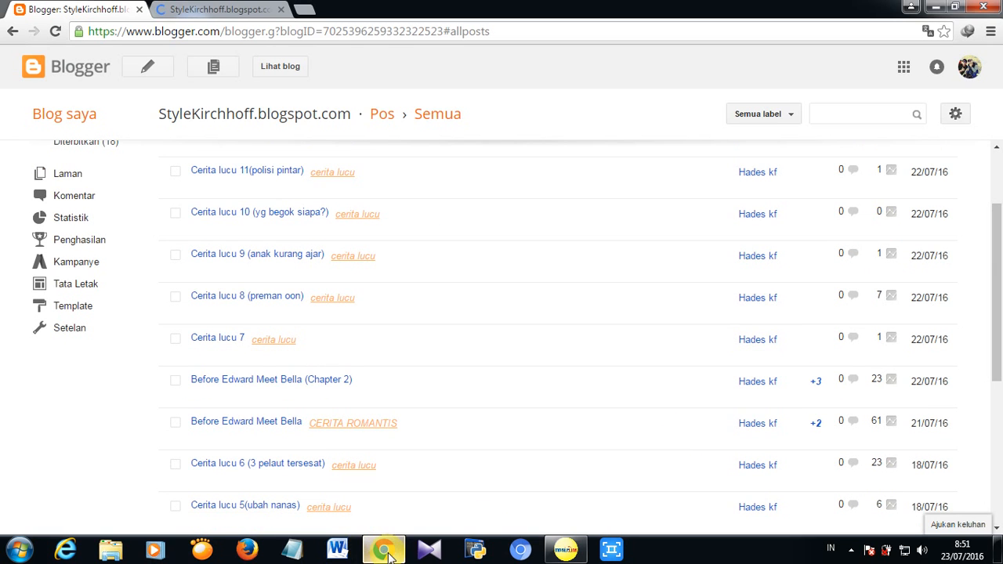
Compare the menu entries on the live blog with the labels in the Blogger post list
left_click(230, 17)
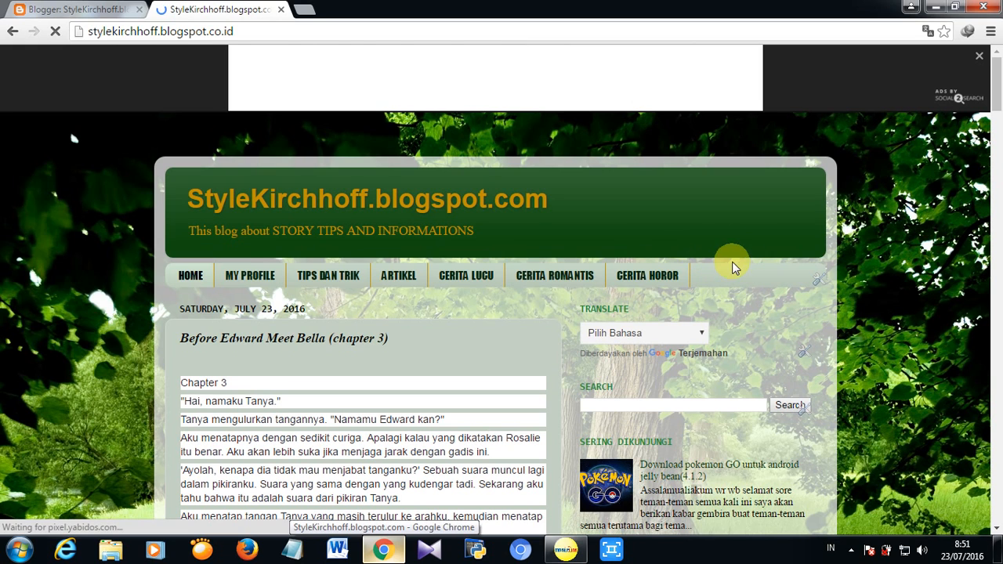
left_click(82, 9)
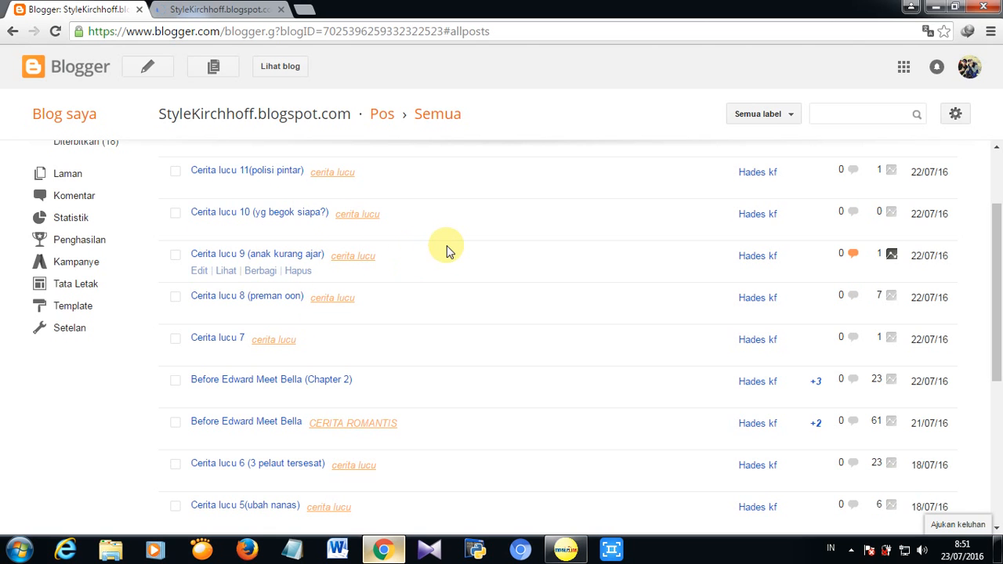
left_click(202, 10)
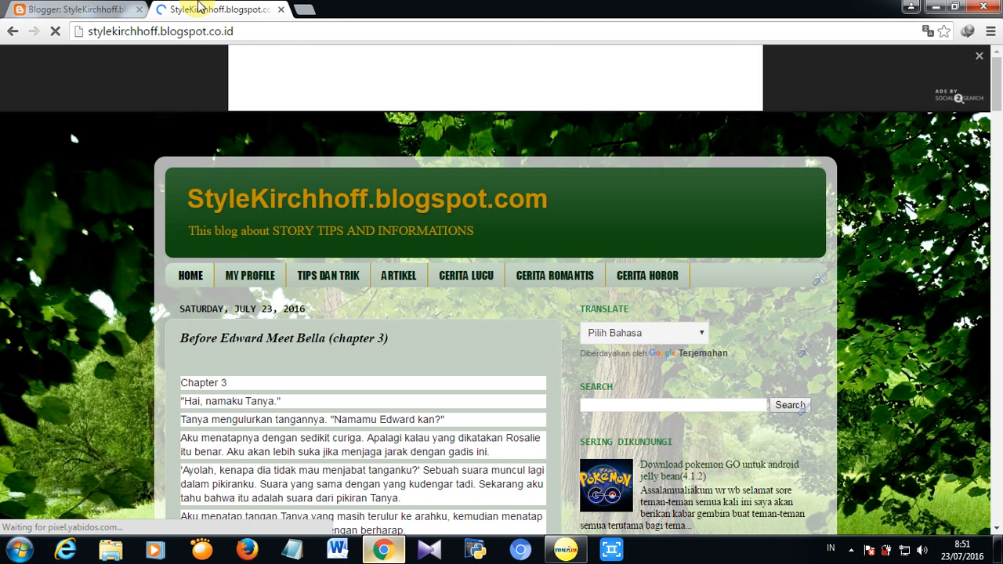
left_click(82, 9)
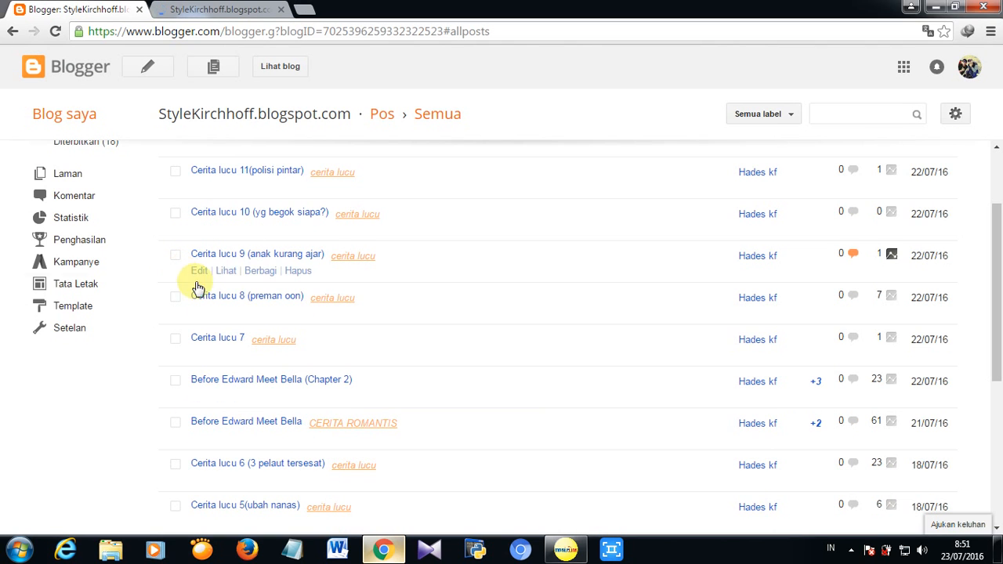
left_click(202, 9)
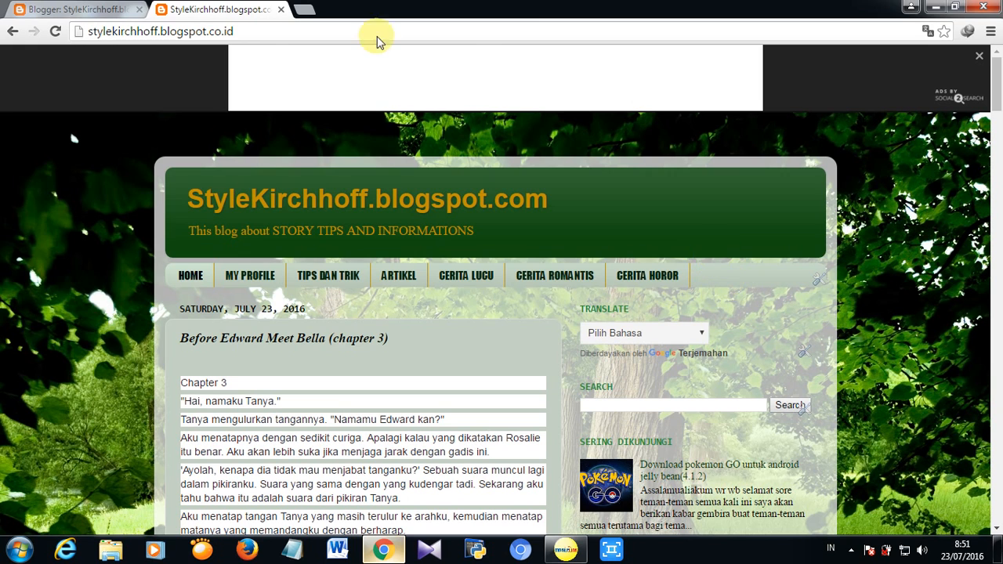
left_click(74, 8)
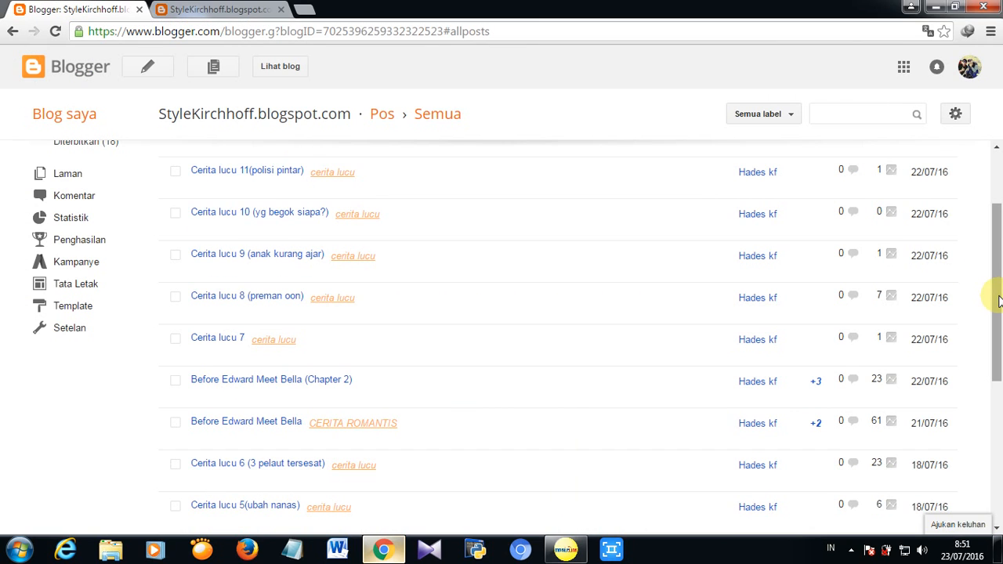
View the published post "Cerita lucu 10 (yg begok siapa?)" and check its label
left_click_drag(994, 307, 1001, 218)
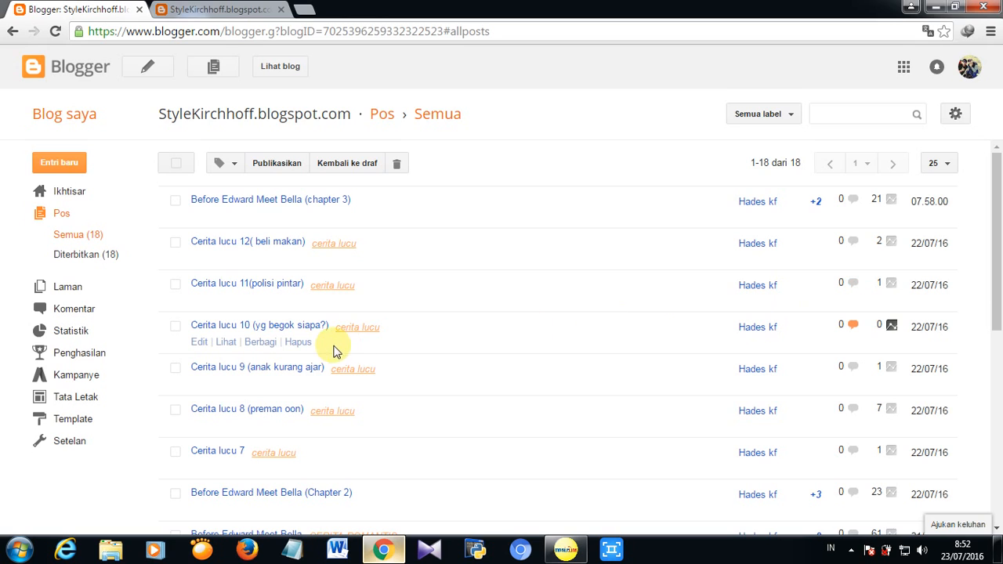
left_click(227, 343)
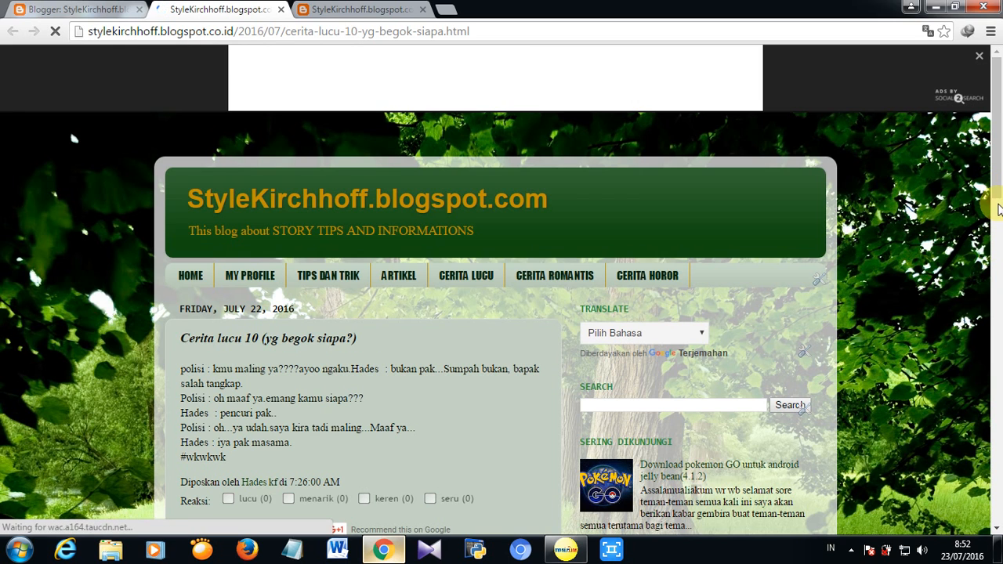
left_click_drag(997, 174, 944, 230)
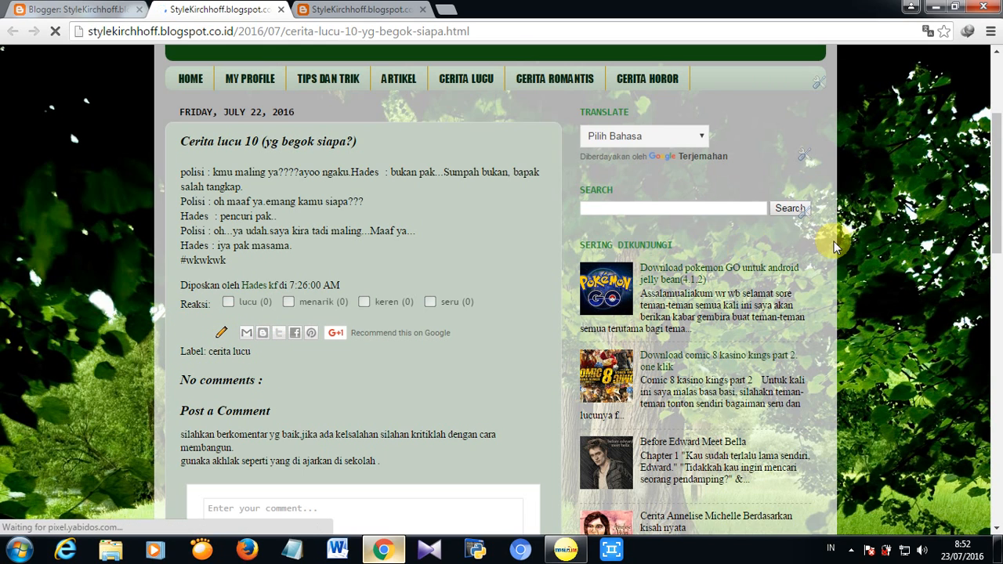
left_click_drag(999, 224, 1001, 163)
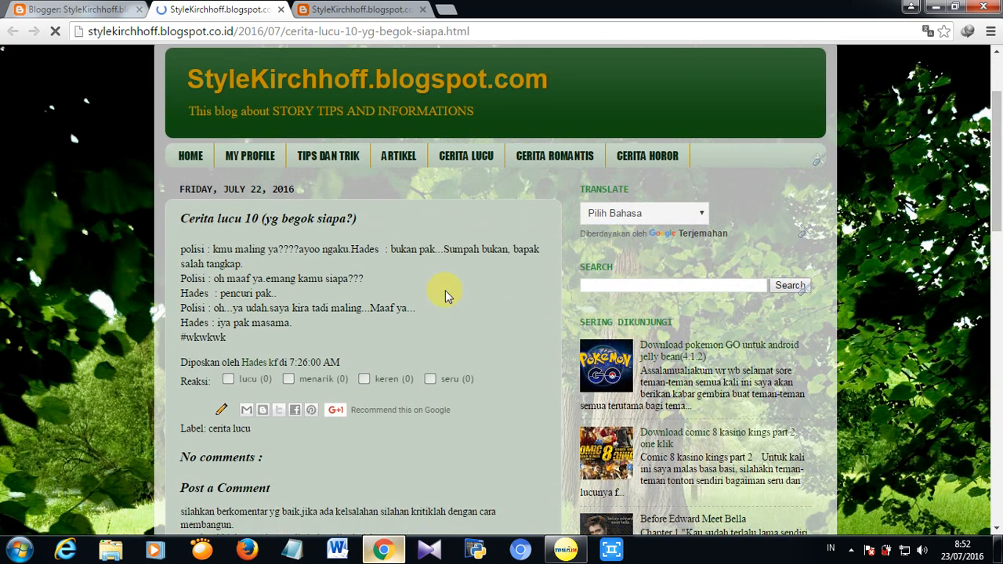
Edit the post "Cerita lucu 10 (yg begok siapa?)", replace its label with CERITA MOTIVASI and update the post
left_click(88, 6)
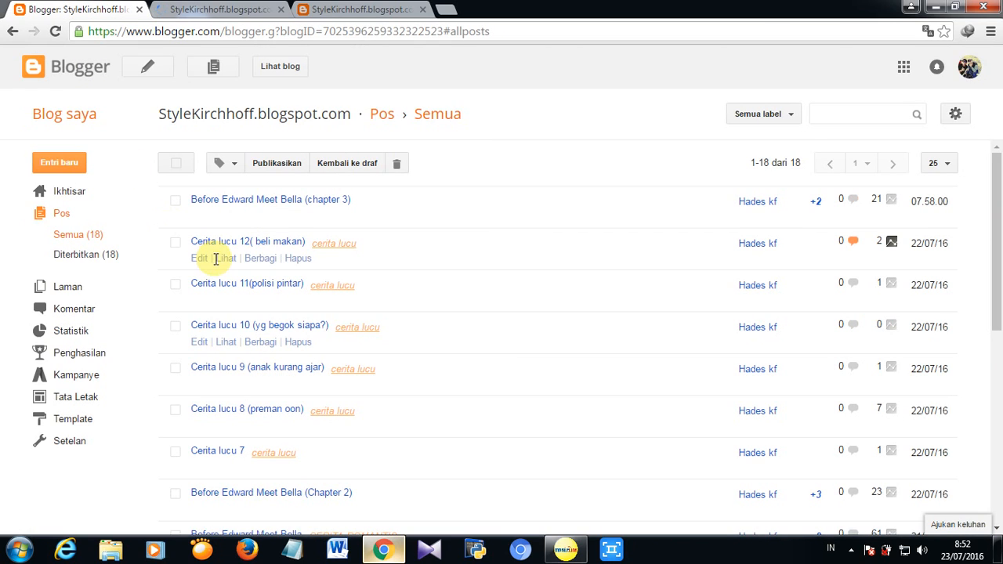
left_click(199, 342)
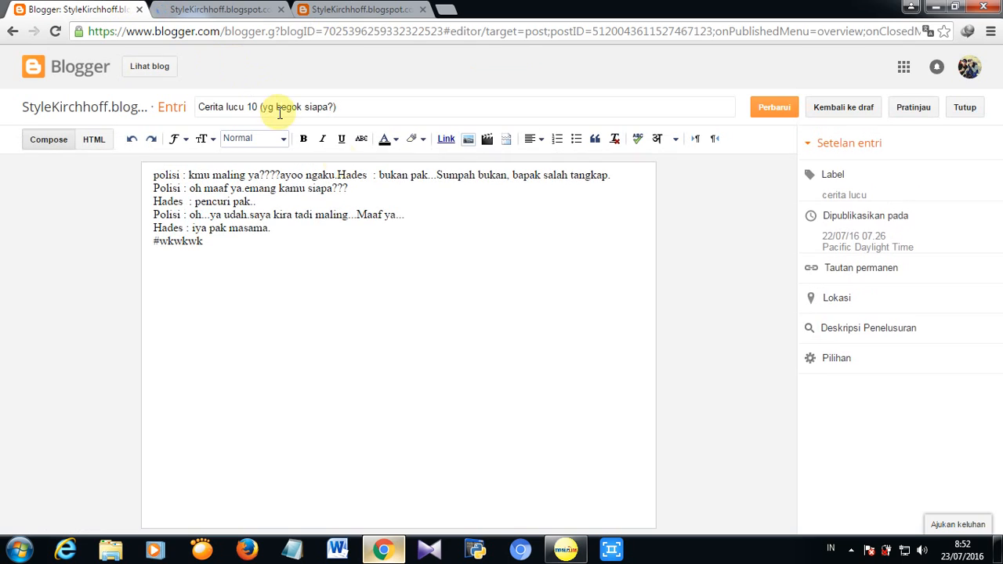
left_click(892, 185)
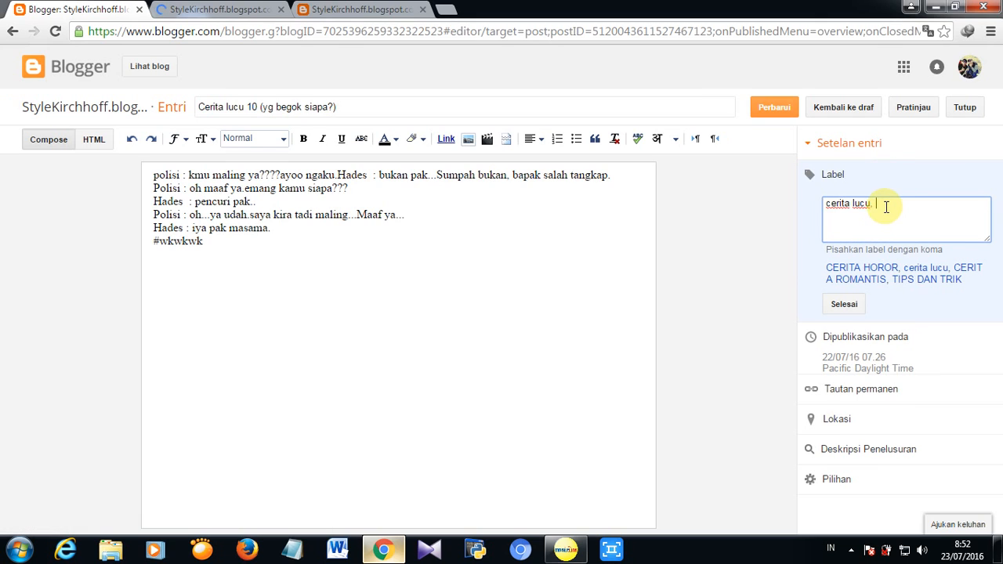
left_click_drag(886, 205, 817, 200)
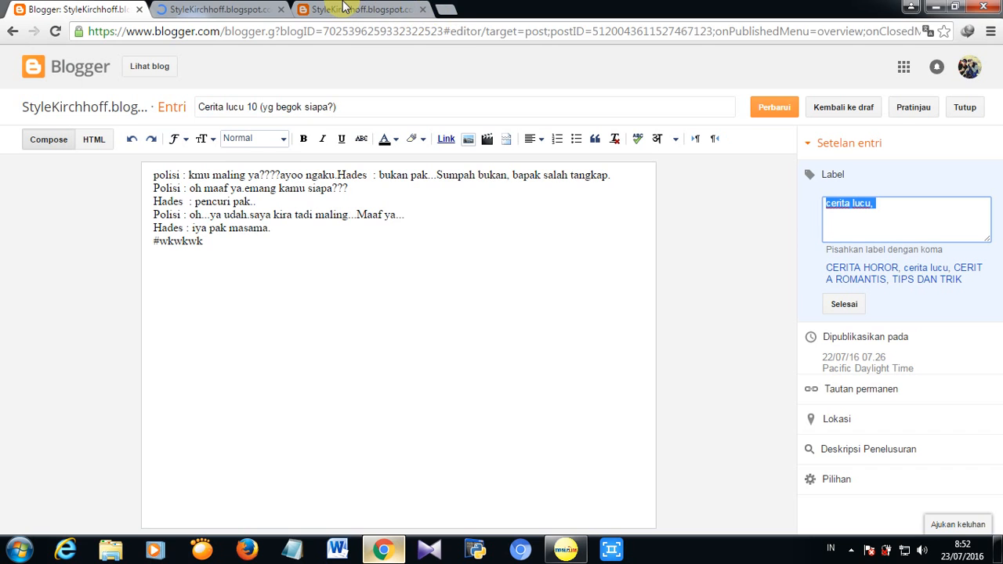
left_click(343, 6)
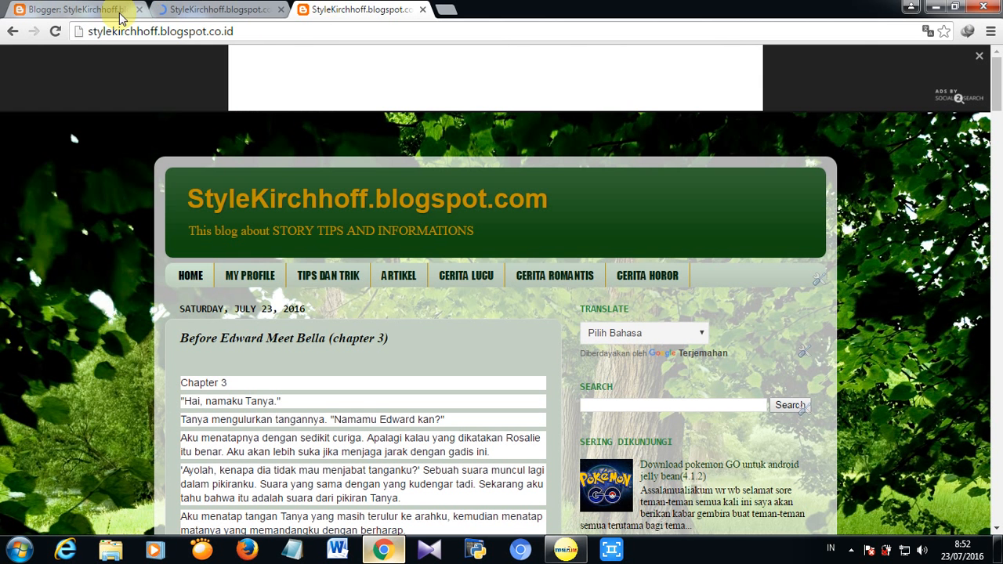
left_click(55, 8)
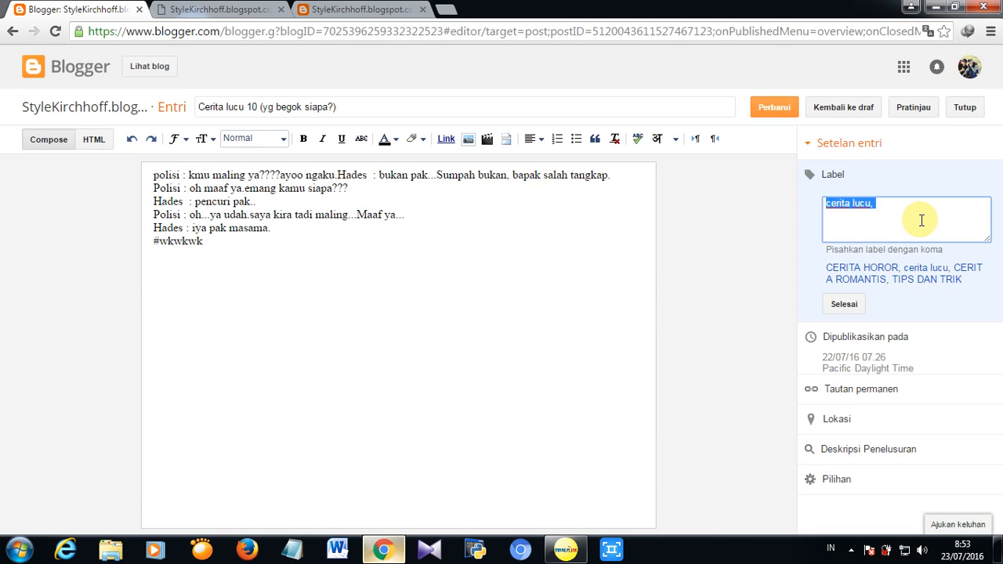
type("M")
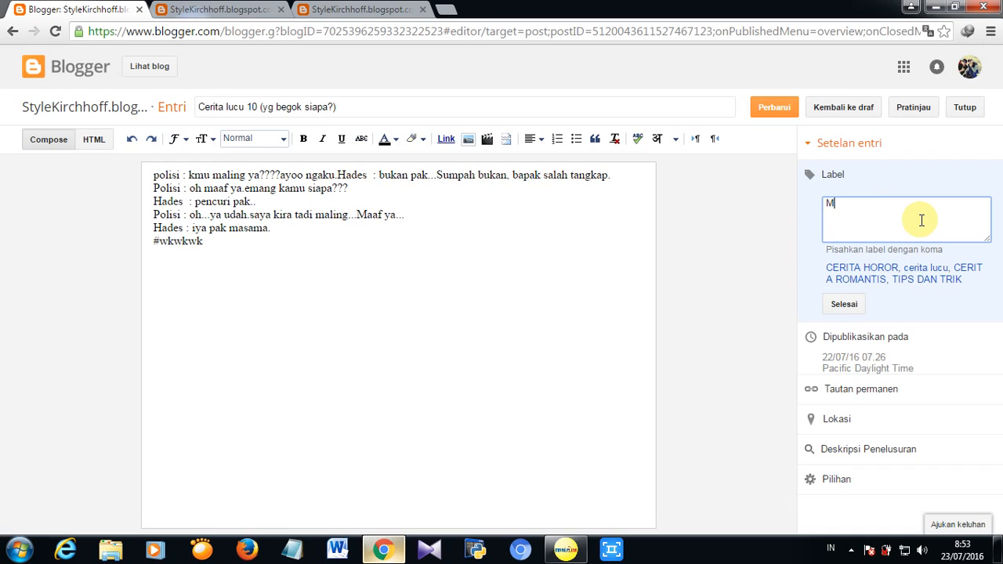
type("O")
type("CE")
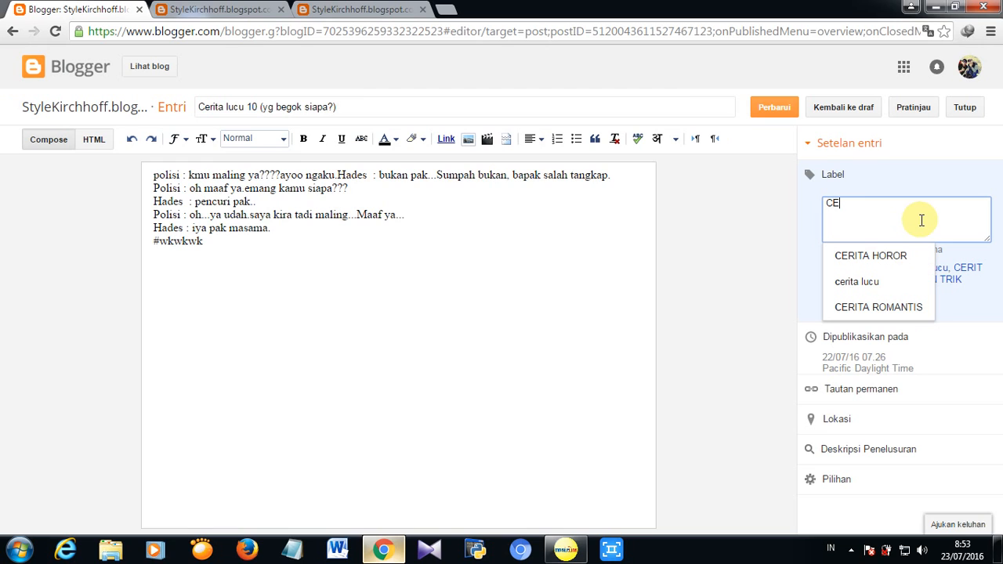
type("RITA MOTIVASI")
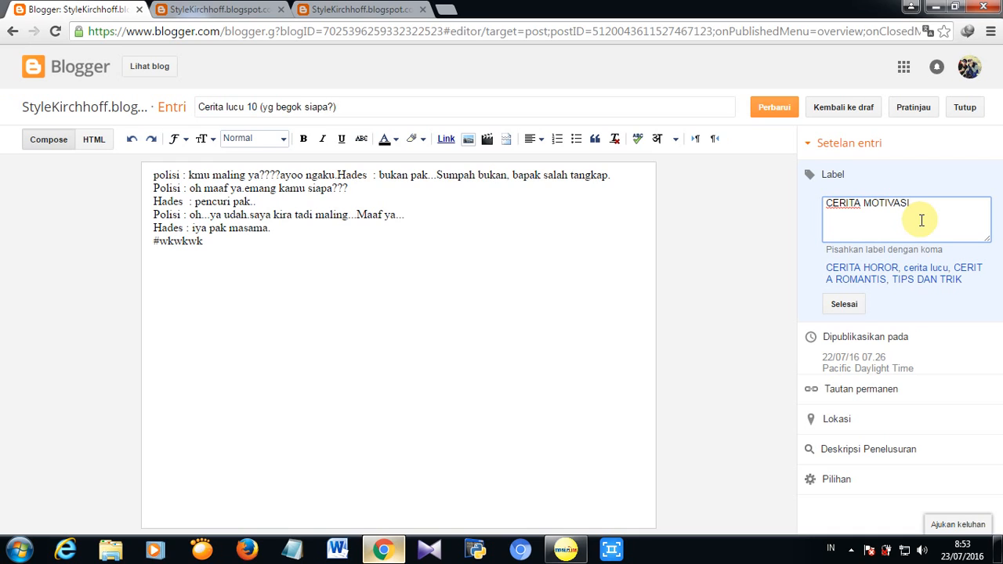
left_click(762, 110)
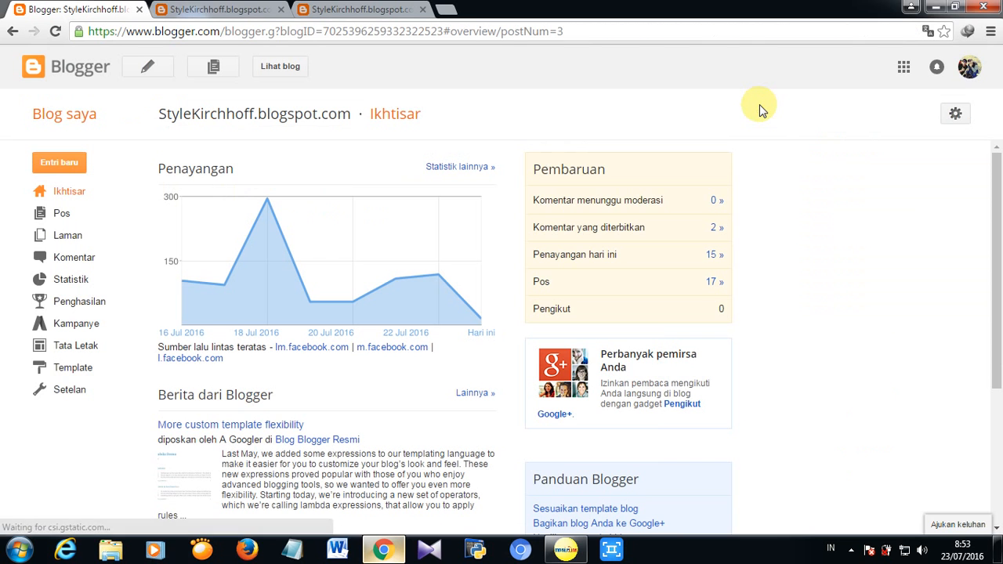
View the updated "Cerita lucu 10 (yg begok siapa?)" post from the post list and open its CERITA MOTIVASI label page
left_click(79, 215)
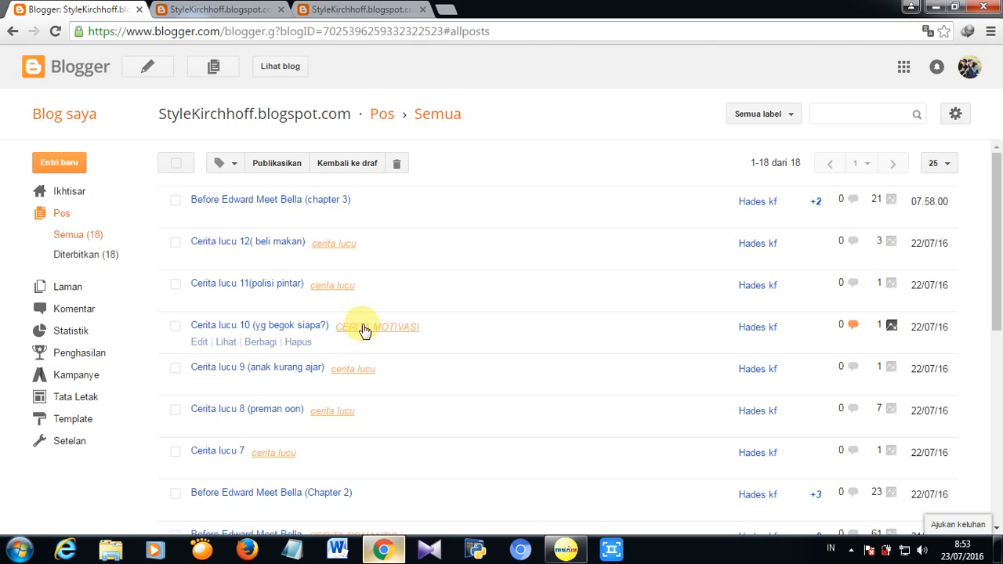
left_click(230, 343)
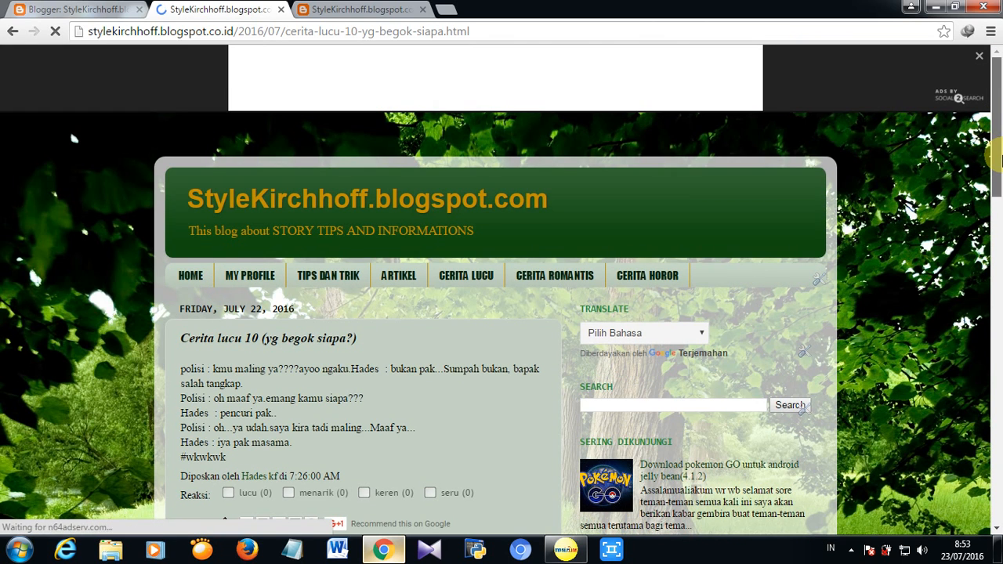
left_click_drag(997, 129, 999, 164)
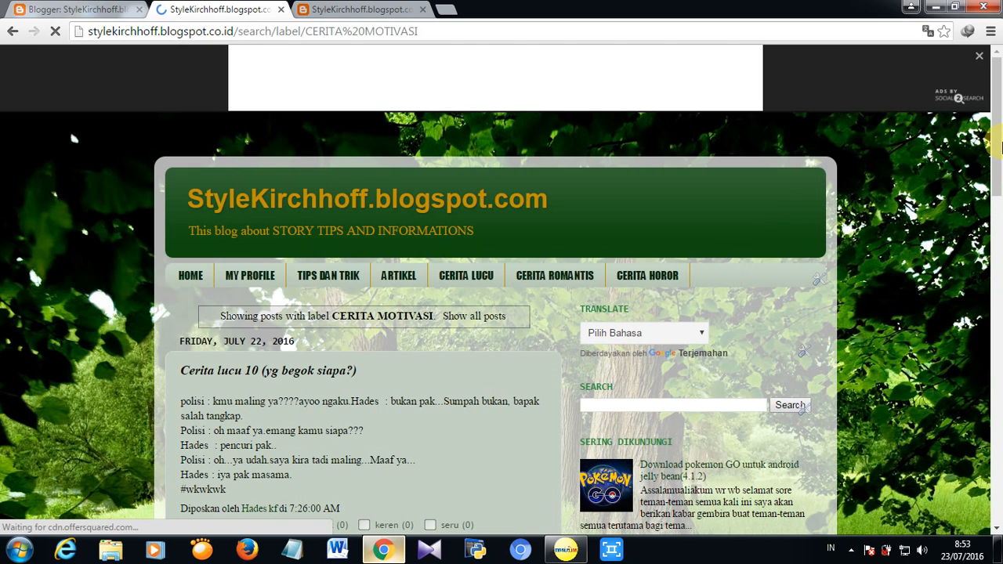
Copy the web address of the blog's CERITA MOTIVASI label page
left_click_drag(1002, 142, 1002, 119)
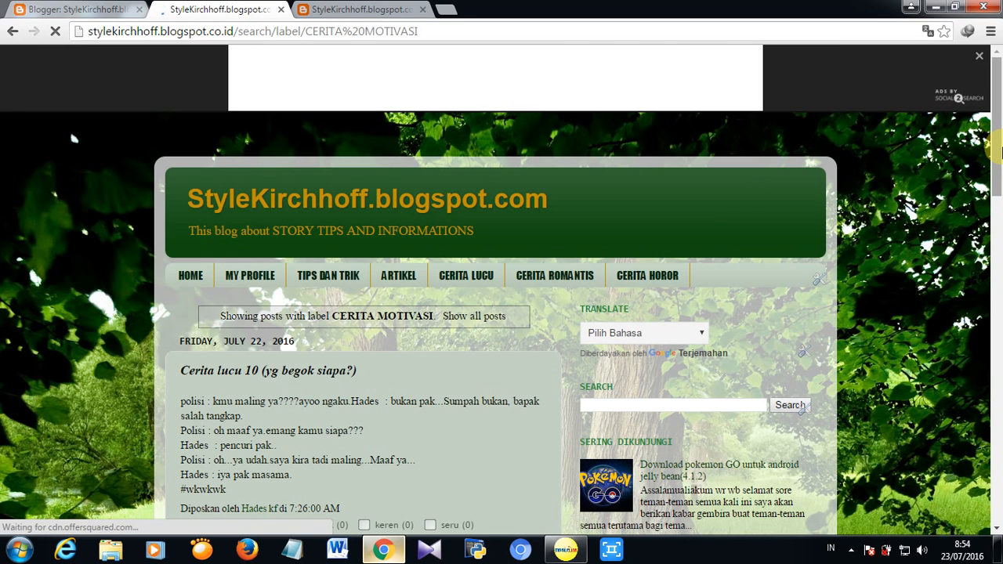
left_click_drag(1001, 149, 999, 126)
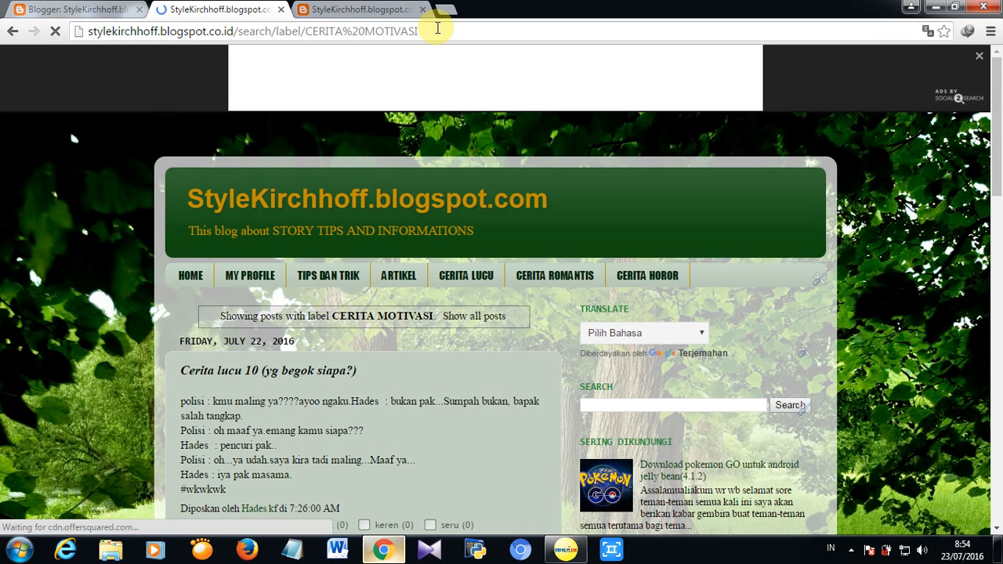
left_click_drag(437, 29, 86, 70)
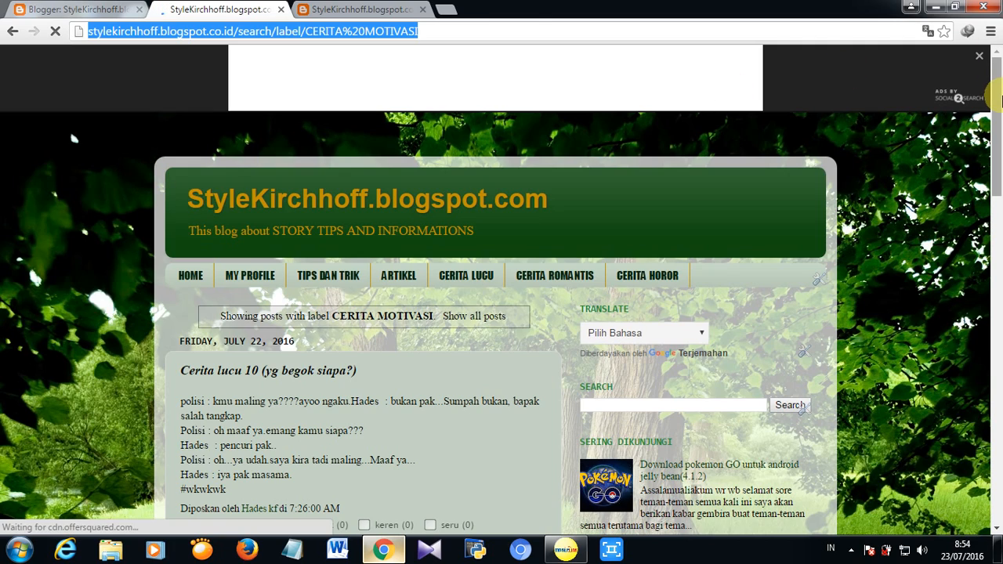
mouse_move(997, 98)
left_mouse_down()
mouse_move(998, 127)
mouse_move(997, 88)
left_mouse_up()
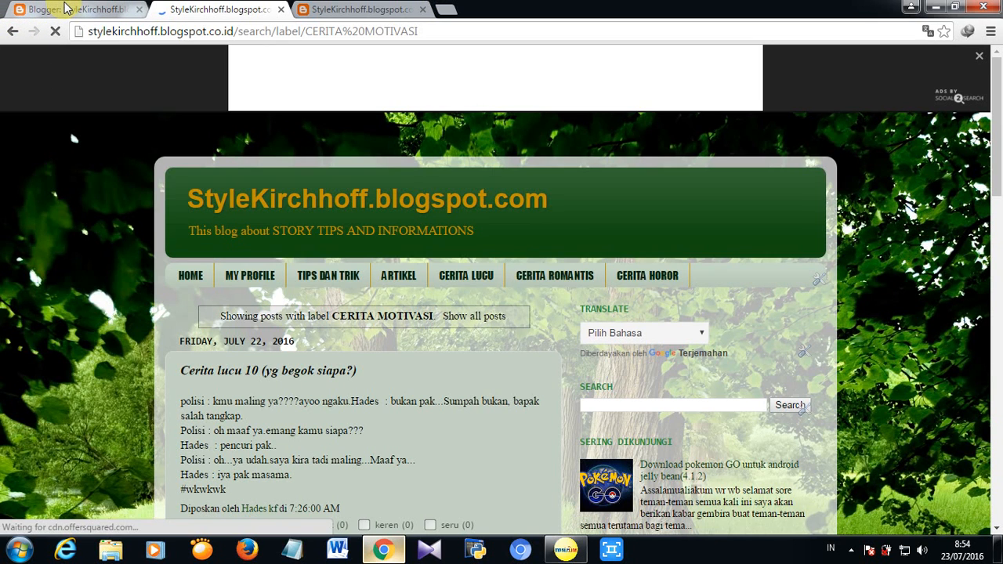
Open the blog's Tata Letak layout in Blogger and examine the configuration of the HOME pages gadget under Seluruh Kolom
left_click(68, 8)
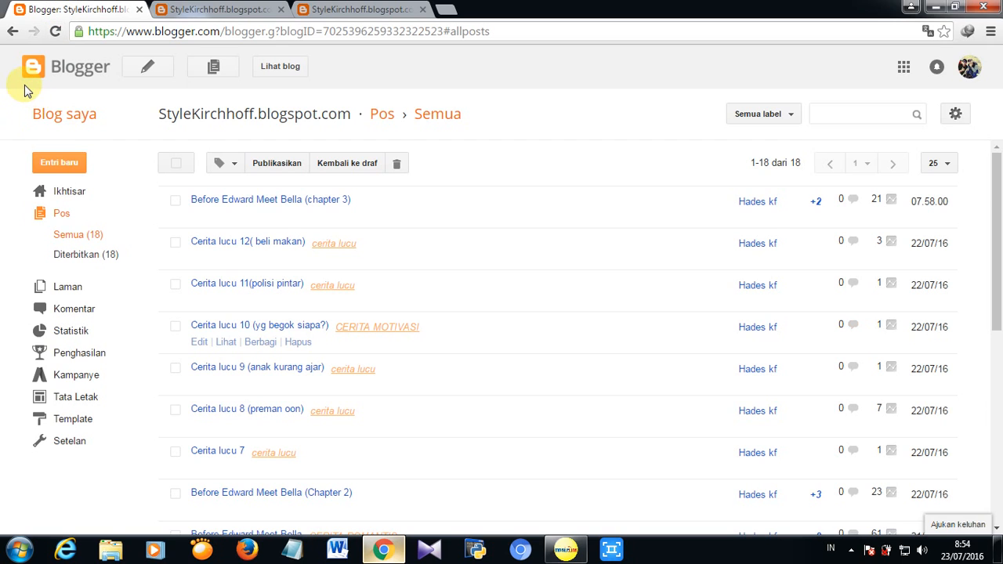
left_click(74, 401)
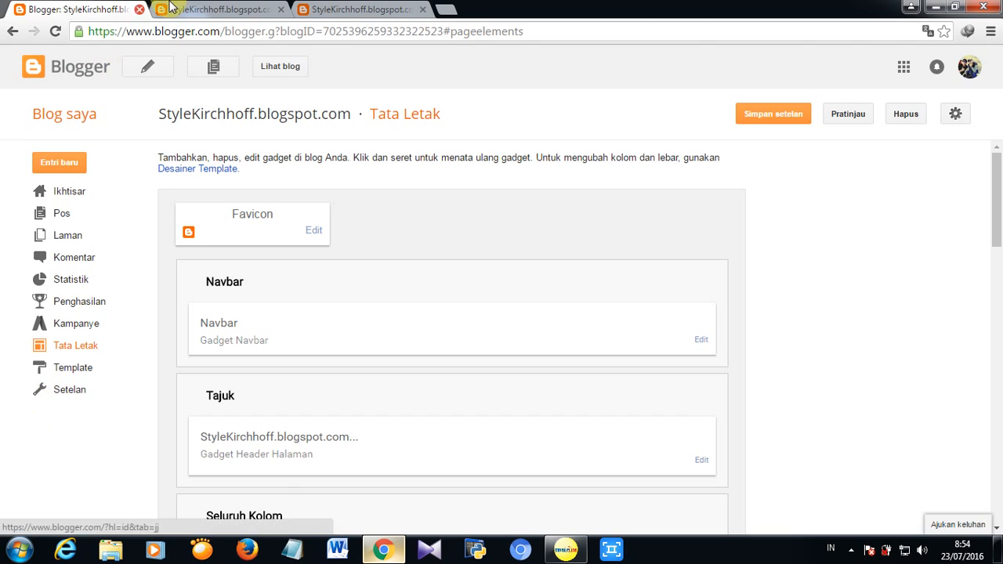
left_click(235, 9)
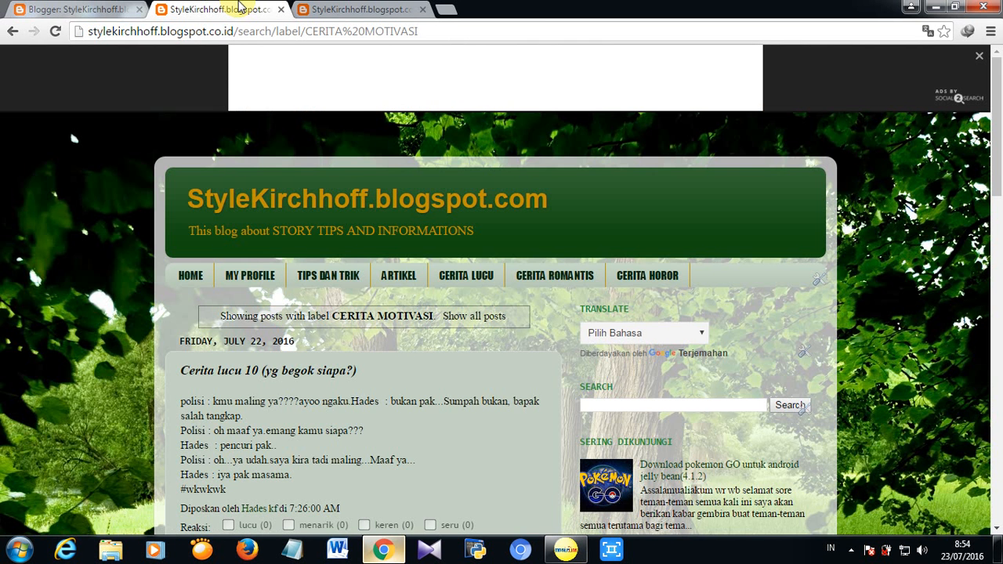
left_click(100, 8)
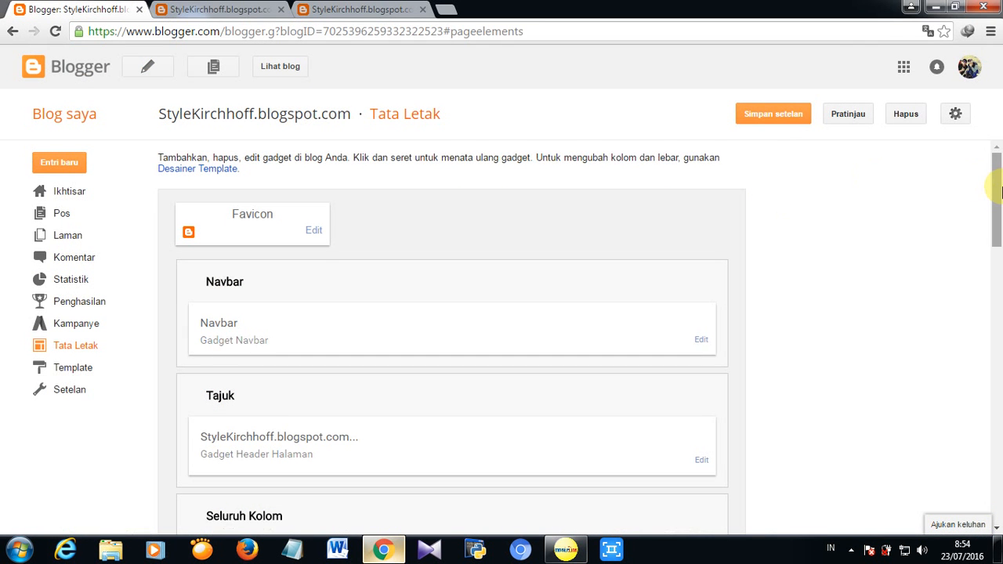
left_click_drag(1000, 192, 1000, 267)
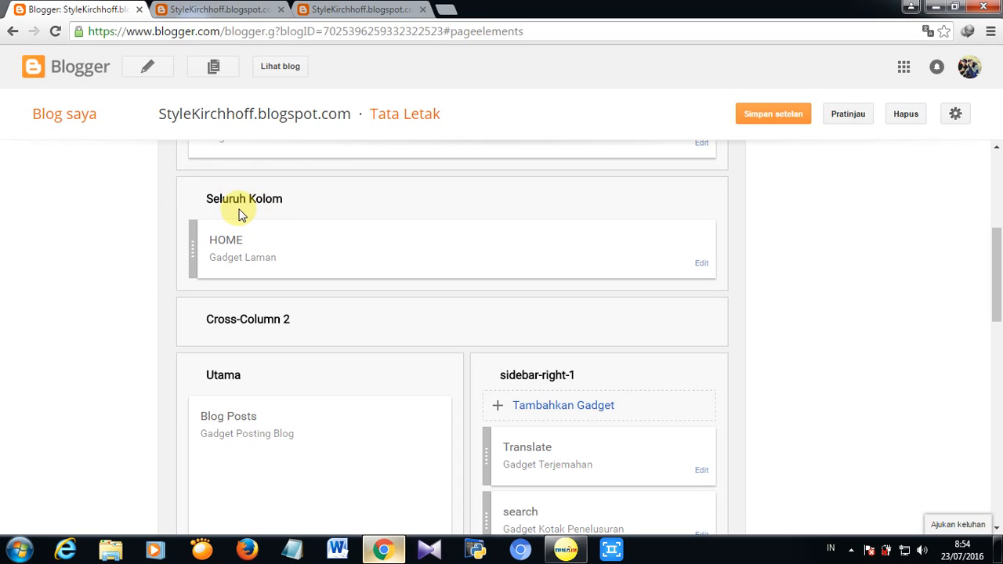
left_click(702, 265)
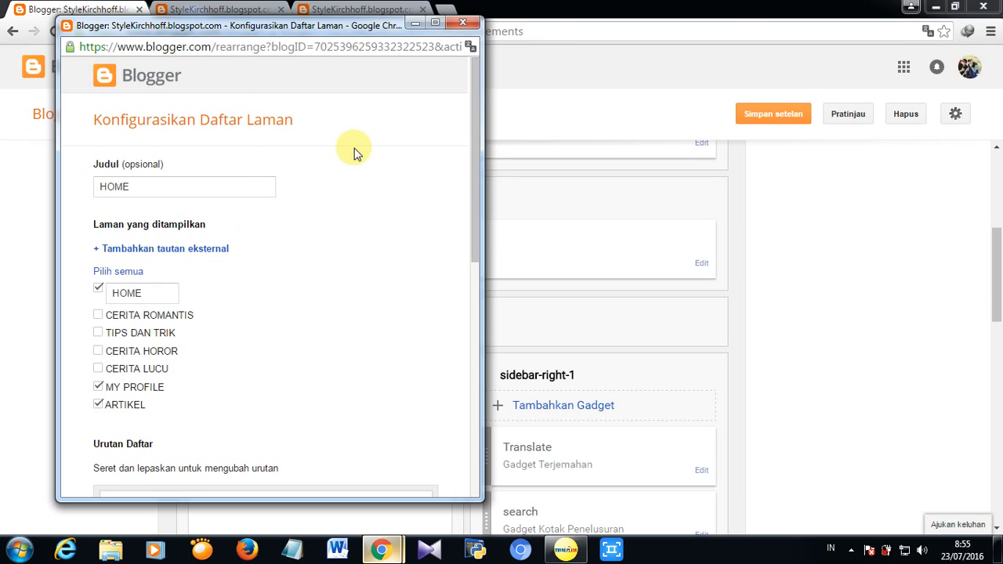
left_click_drag(471, 148, 456, 328)
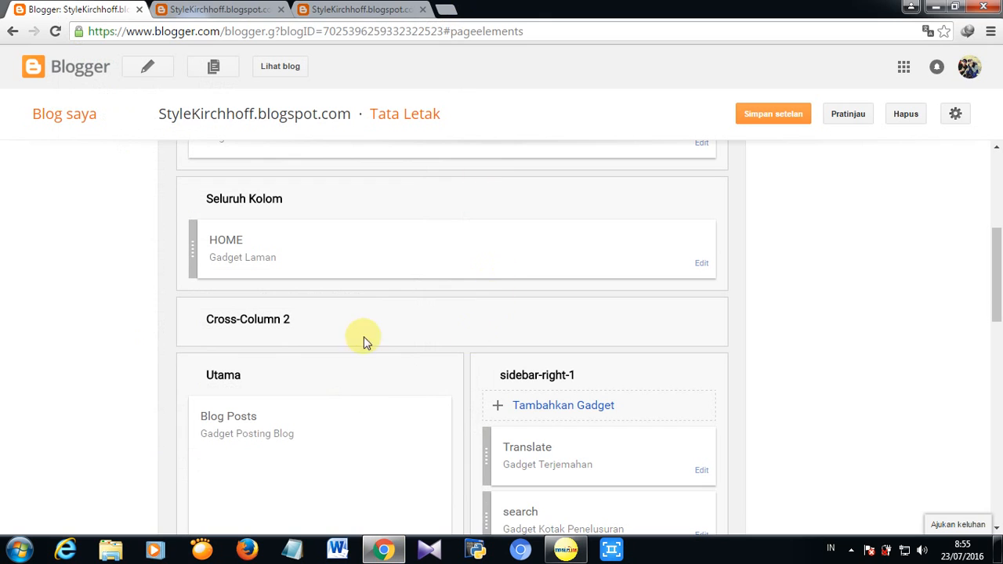
Look up the Laman gadget in the list of gadgets available for the sidebar, and close the list without adding it
left_click(564, 408)
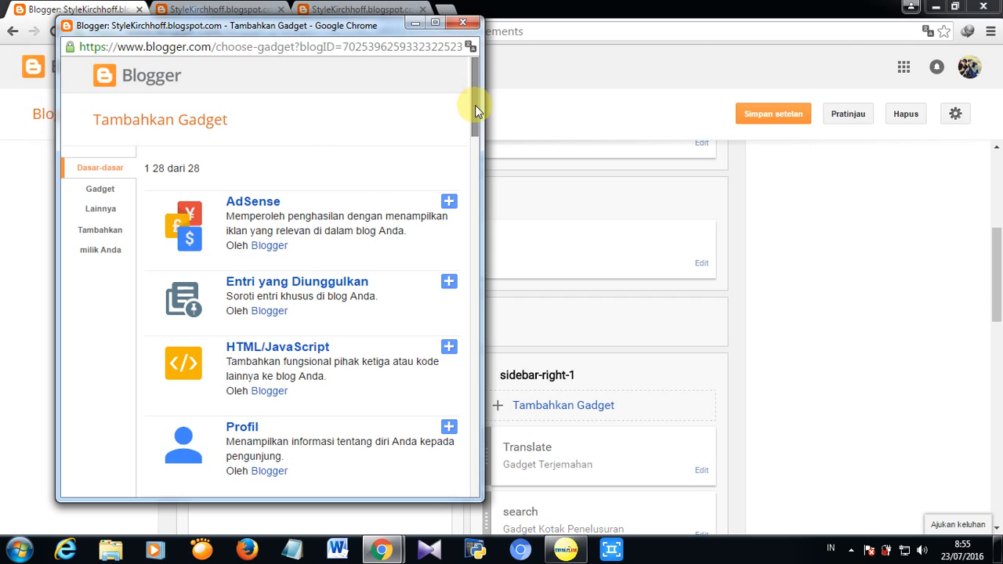
left_click_drag(475, 105, 476, 224)
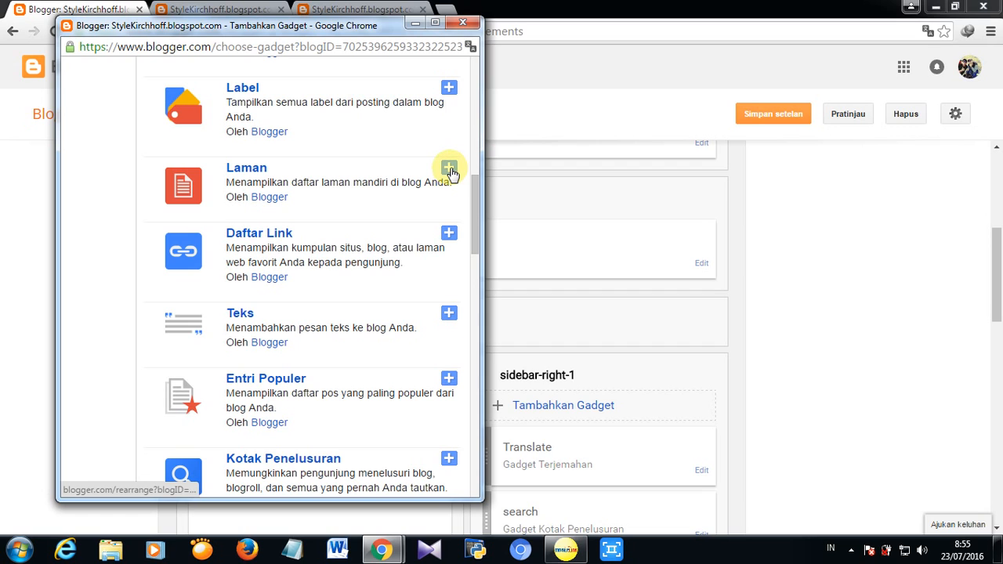
left_click(462, 23)
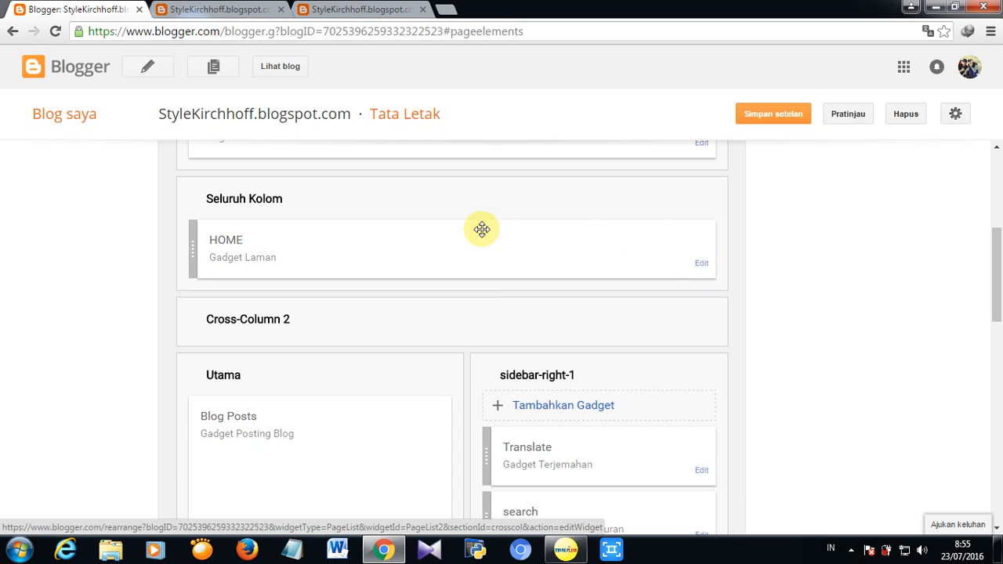
Open the HOME pages gadget's configuration and review its displayed pages and the Urutan Daftar entries with their links
left_click(701, 266)
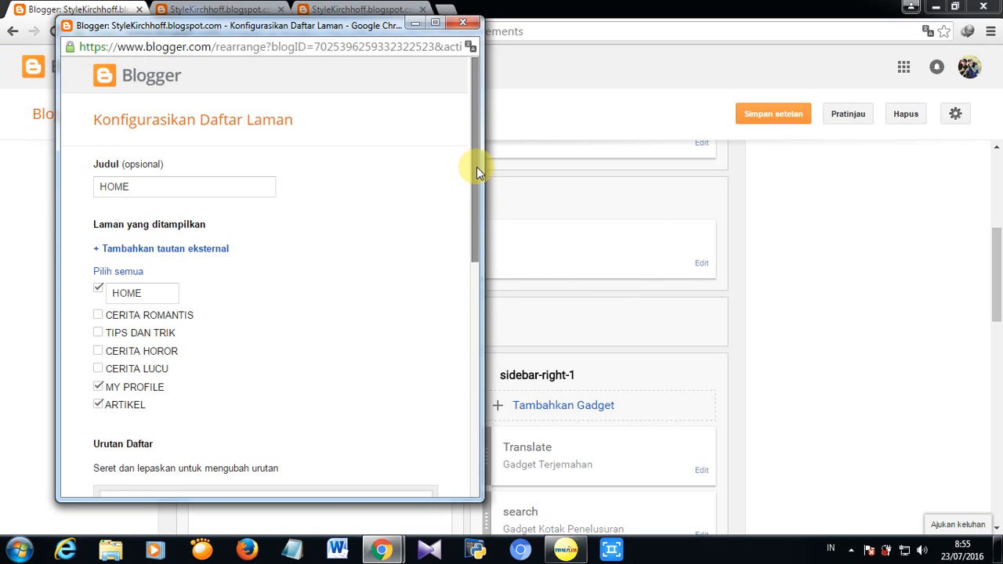
left_click_drag(476, 165, 467, 279)
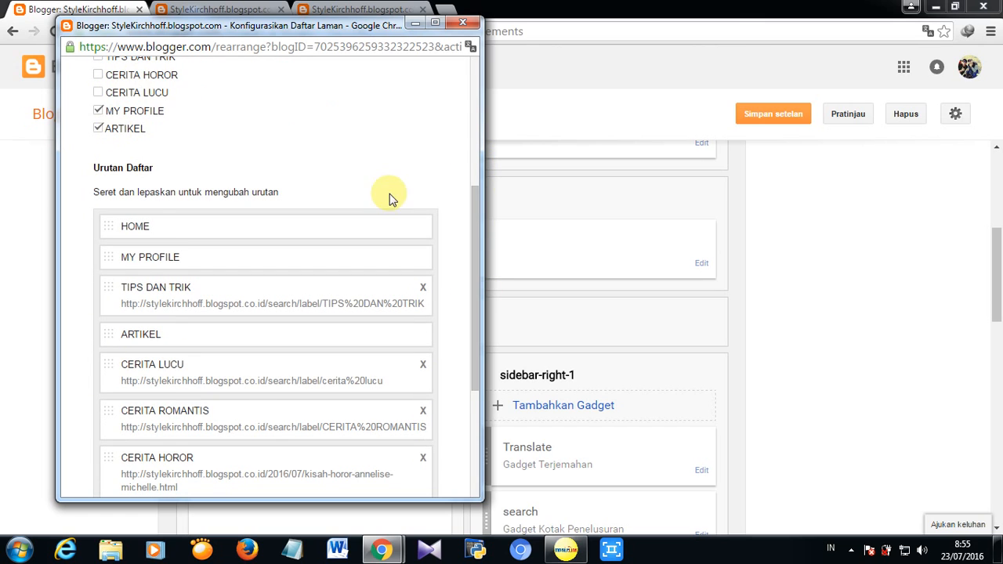
left_click_drag(476, 243, 474, 268)
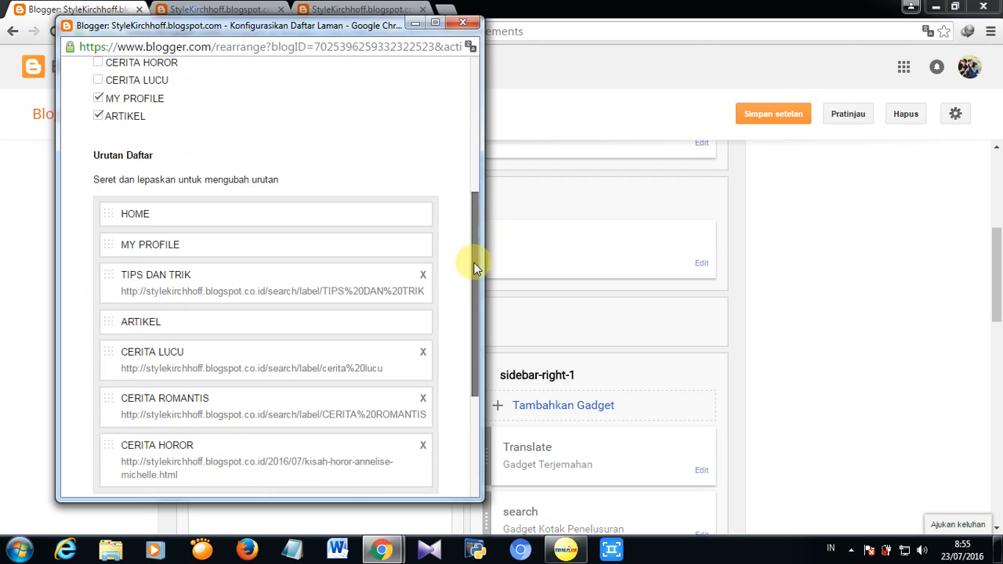
scroll(471, 270, "down", 1)
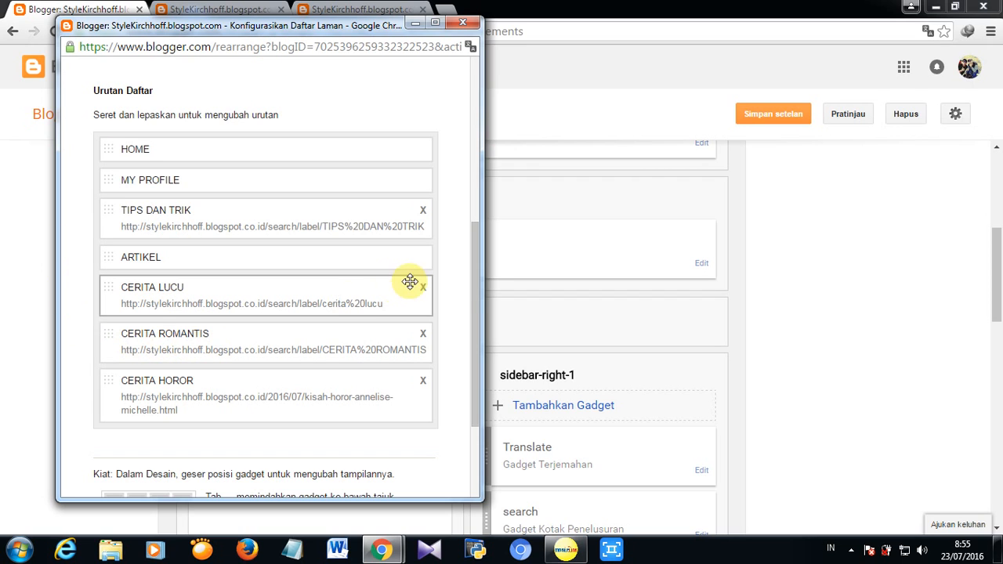
left_click_drag(473, 288, 493, 148)
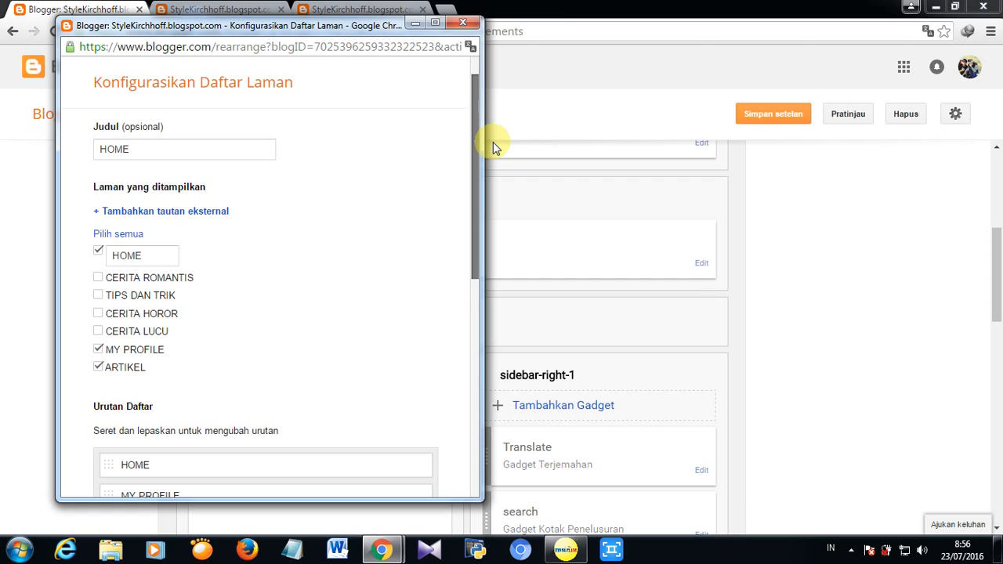
left_click_drag(493, 142, 492, 159)
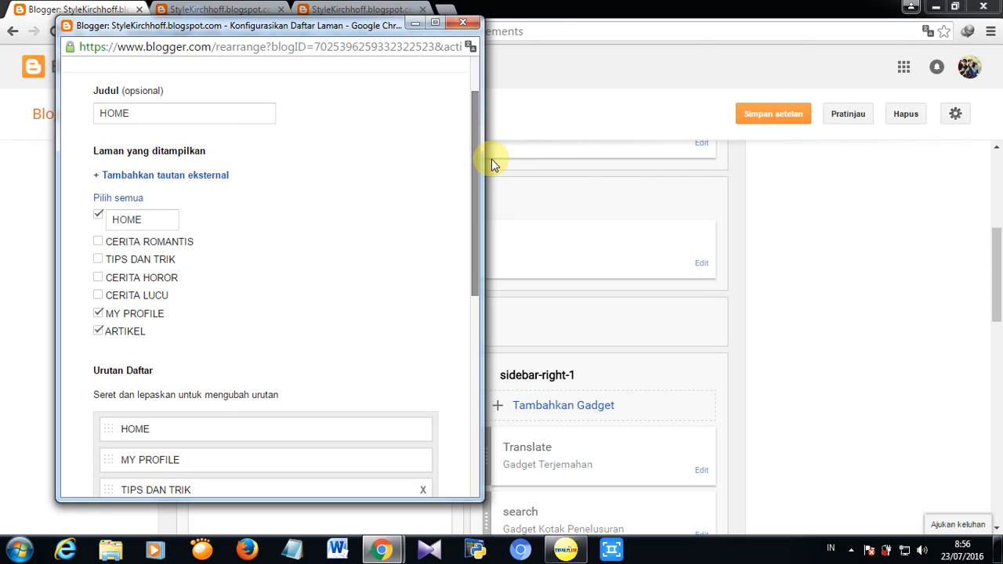
left_click(162, 174)
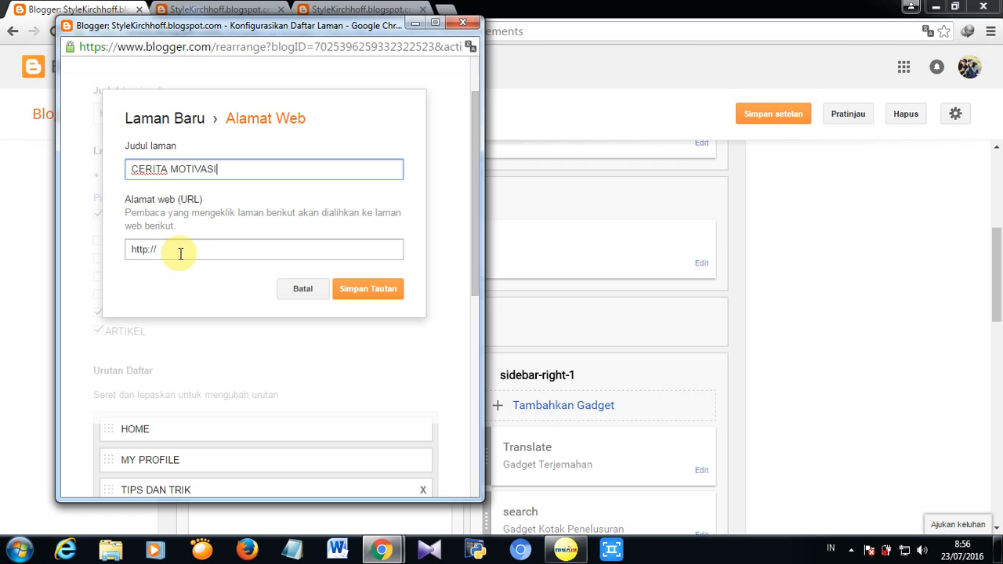
left_click(192, 9)
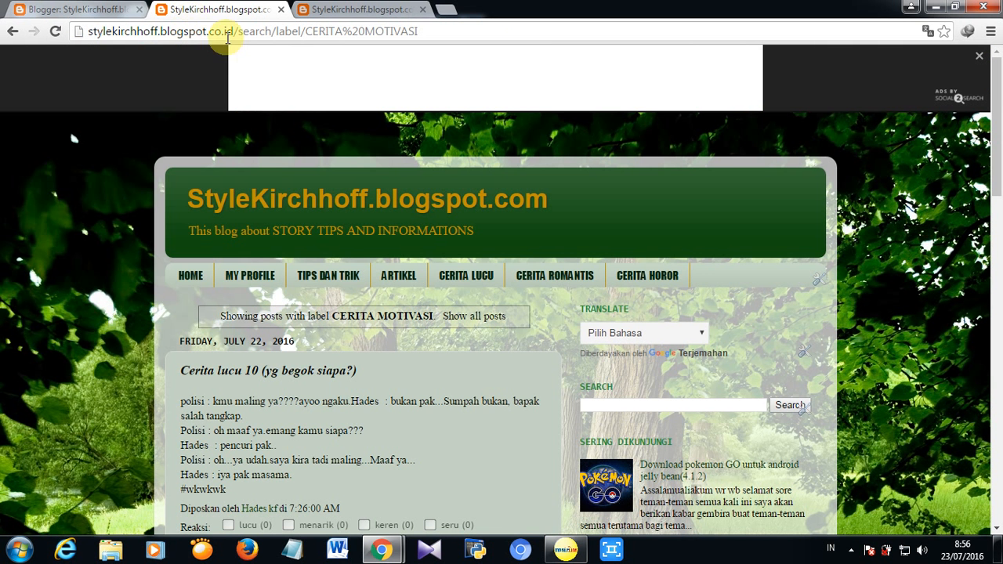
left_click(112, 17)
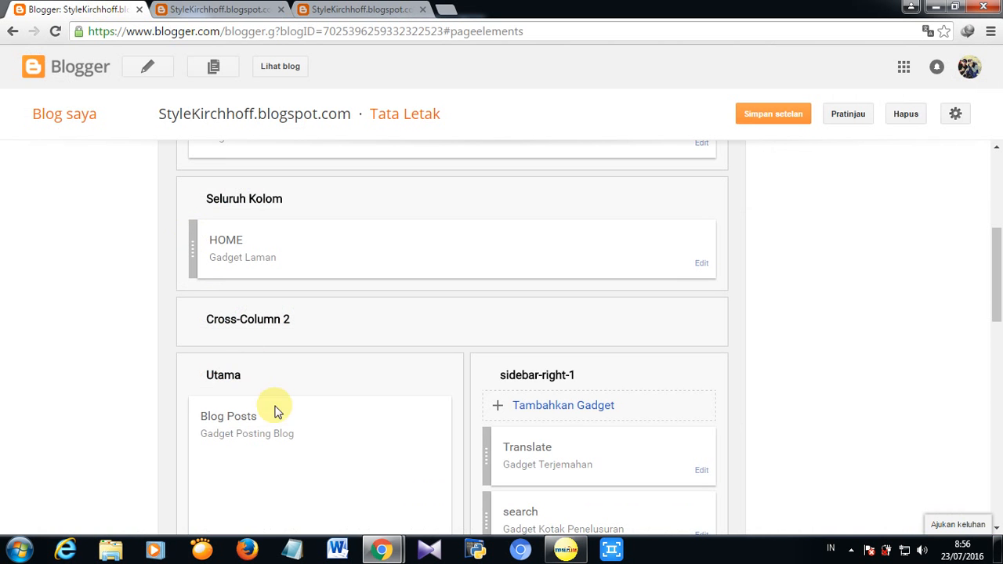
mouse_move(384, 553)
left_click(416, 454)
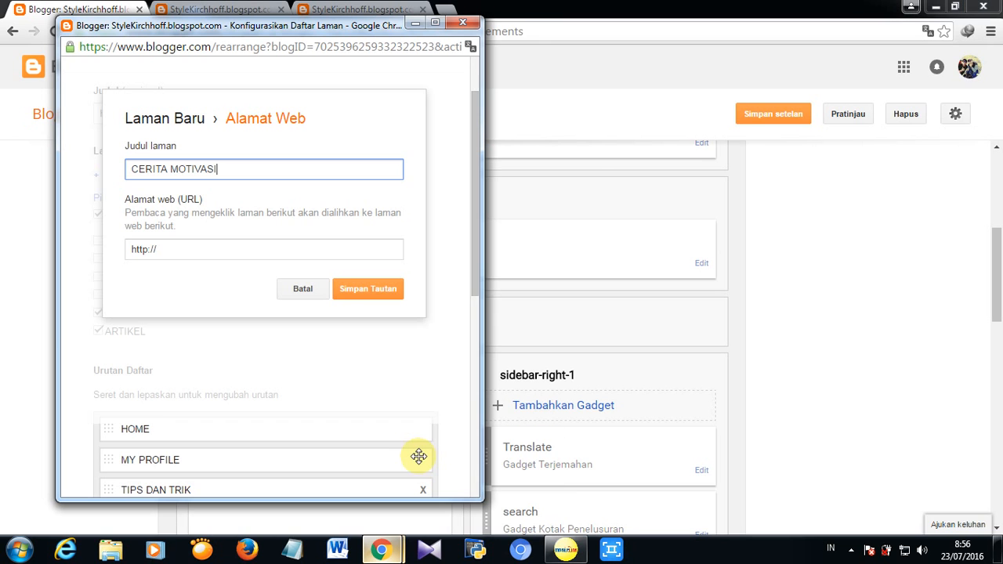
left_click_drag(188, 249, 106, 275)
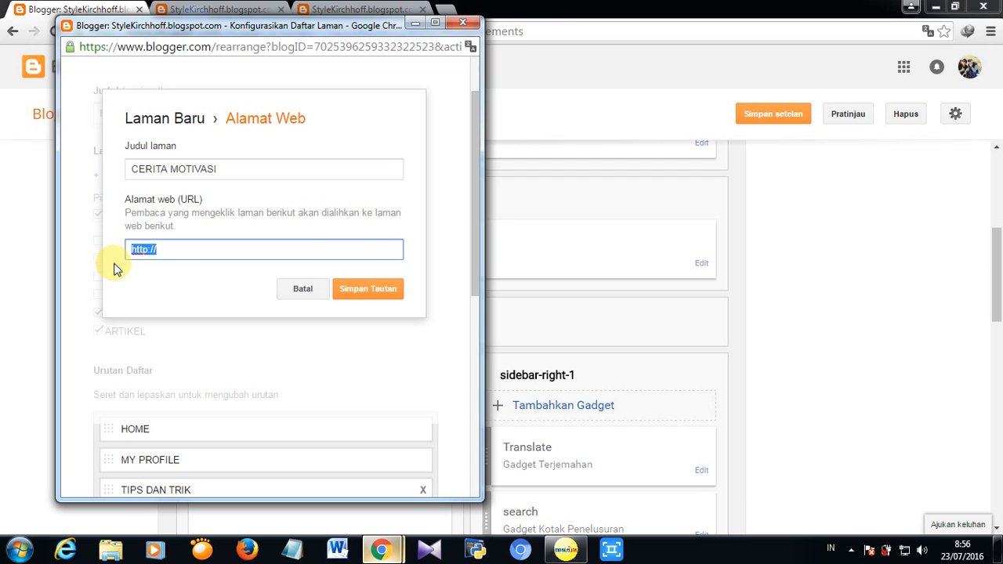
type("http://stylekirchhoff.blogspot.co.id/search/label/CERITA%20MOTIVASI")
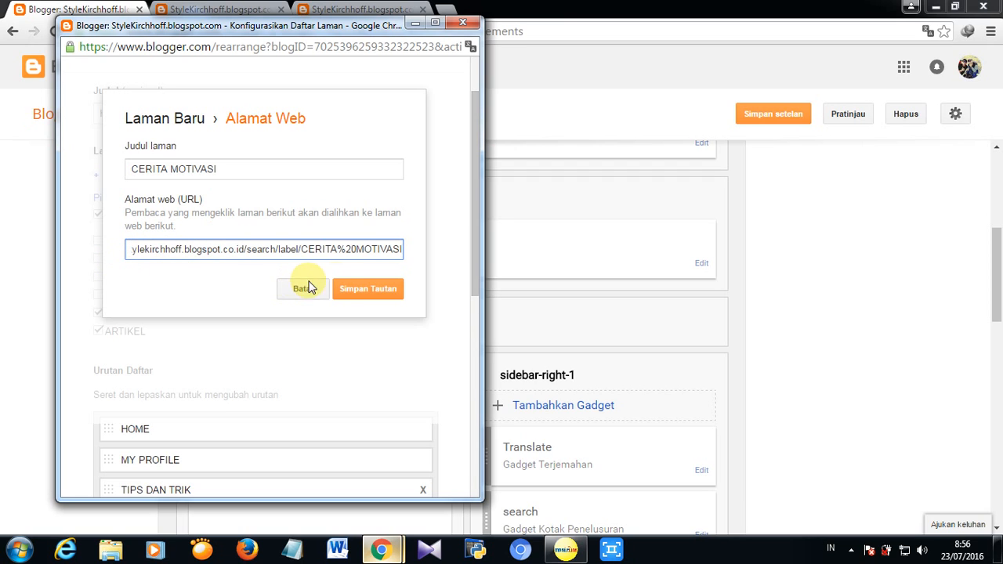
left_click(351, 289)
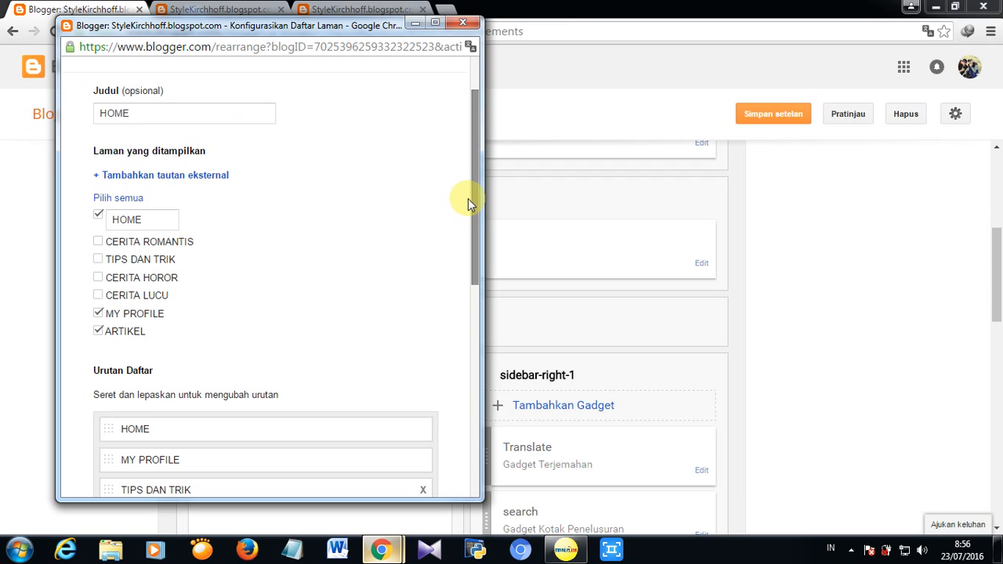
Check the CERITA MOTIVASI entry in the list order and save the pages gadget's configuration
left_click_drag(479, 206, 478, 372)
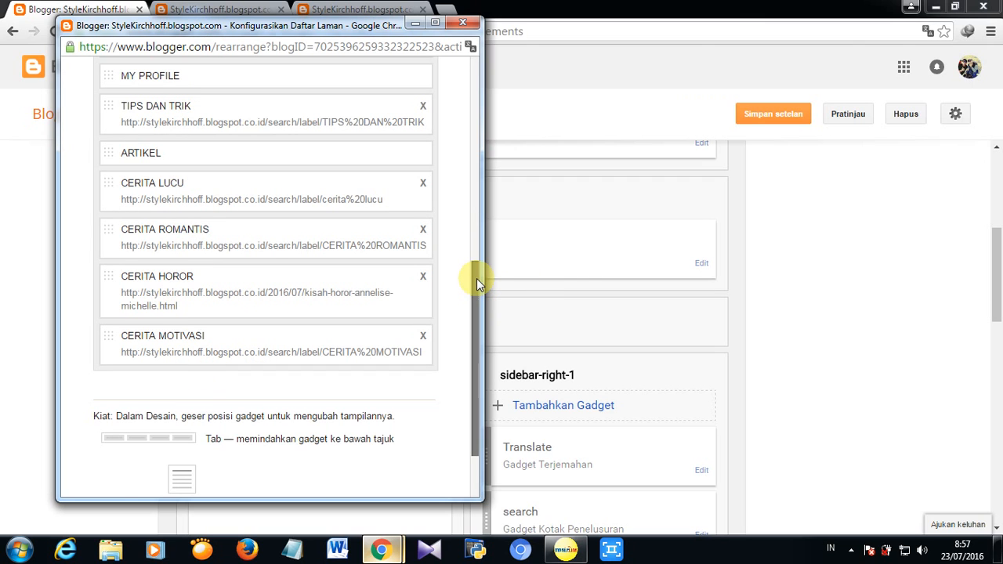
left_click_drag(477, 278, 475, 363)
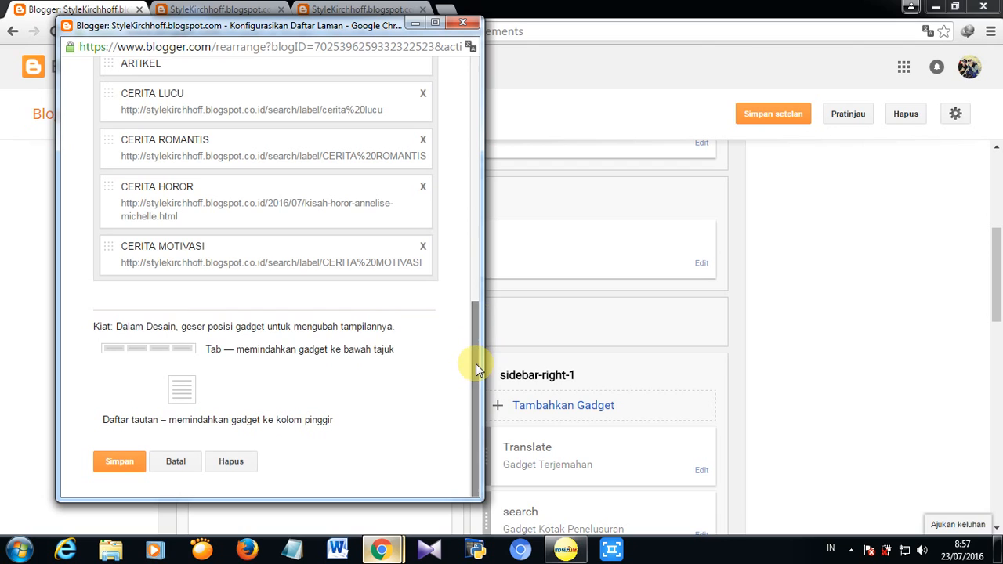
left_click(114, 464)
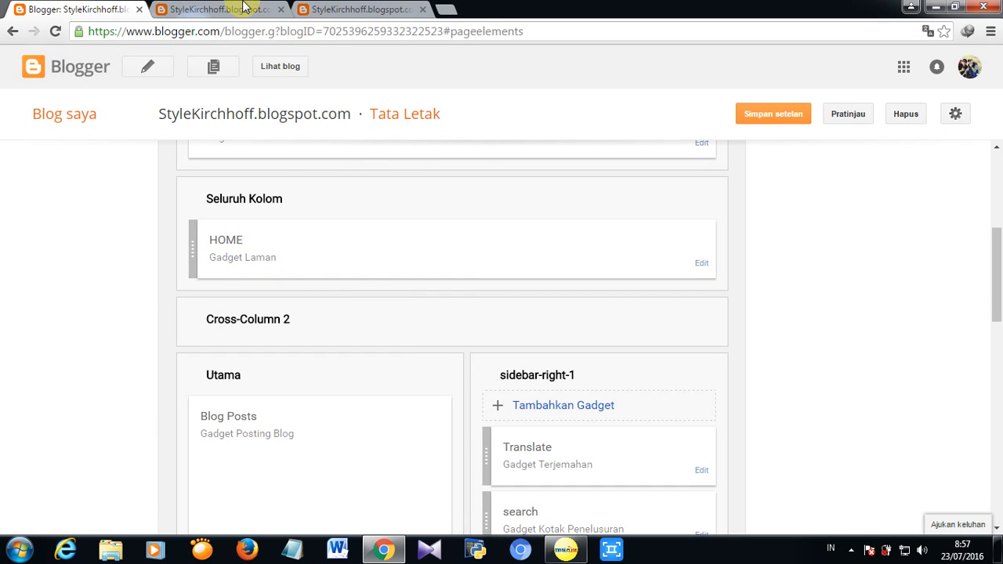
Close the old label page, open the live blog afresh and check where the CERITA MOTIVASI menu entry leads
left_click(215, 8)
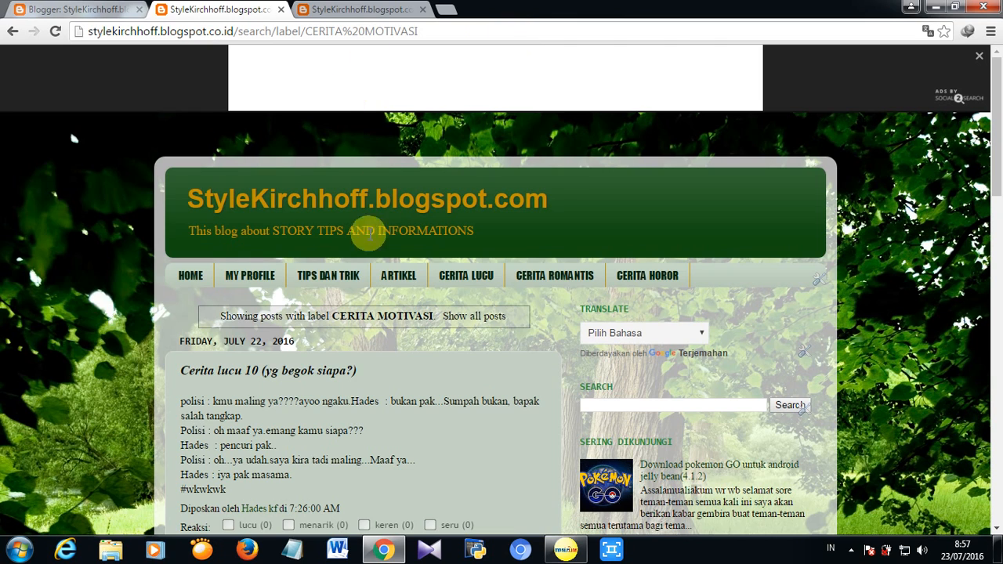
left_click(282, 11)
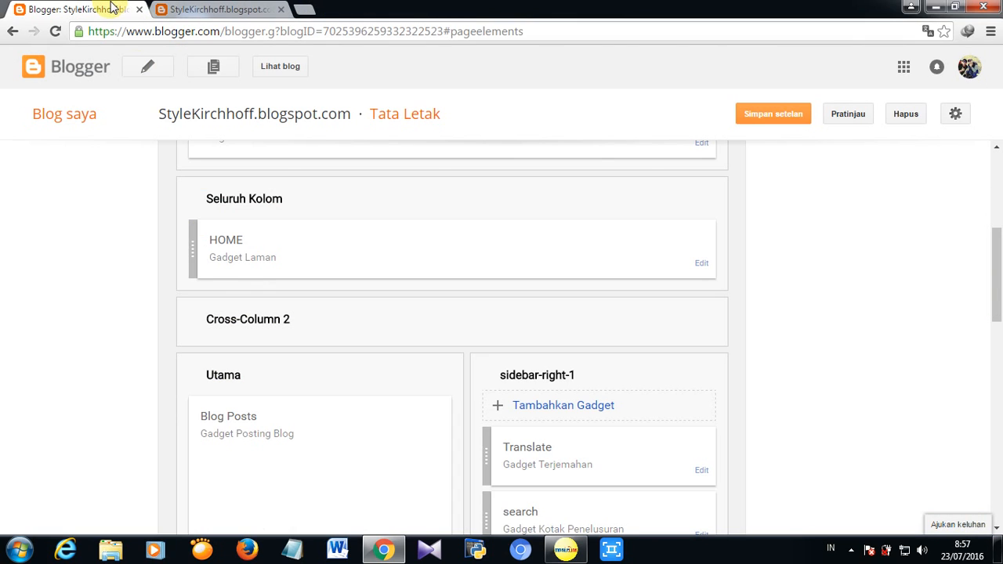
left_click(293, 73)
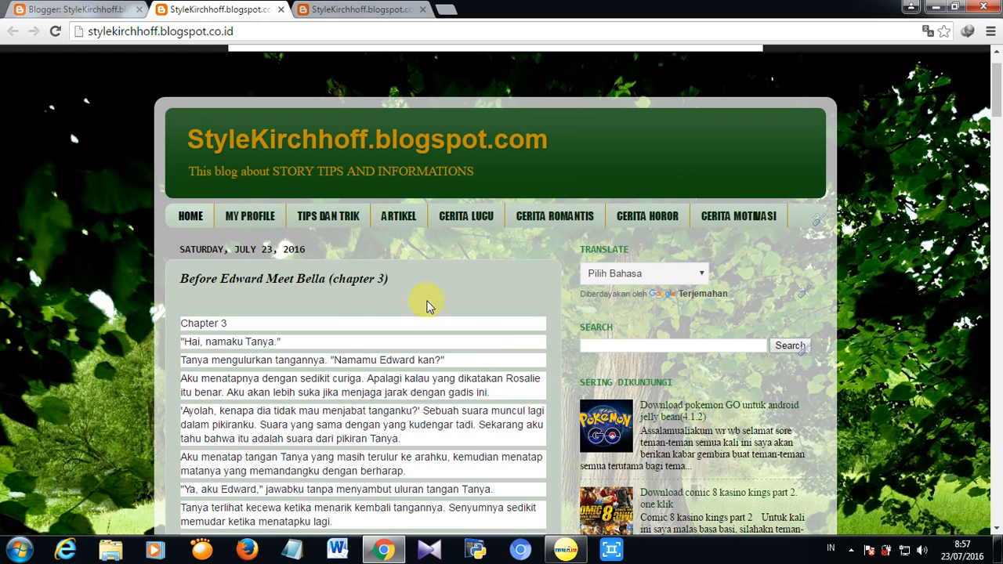
left_click(744, 223)
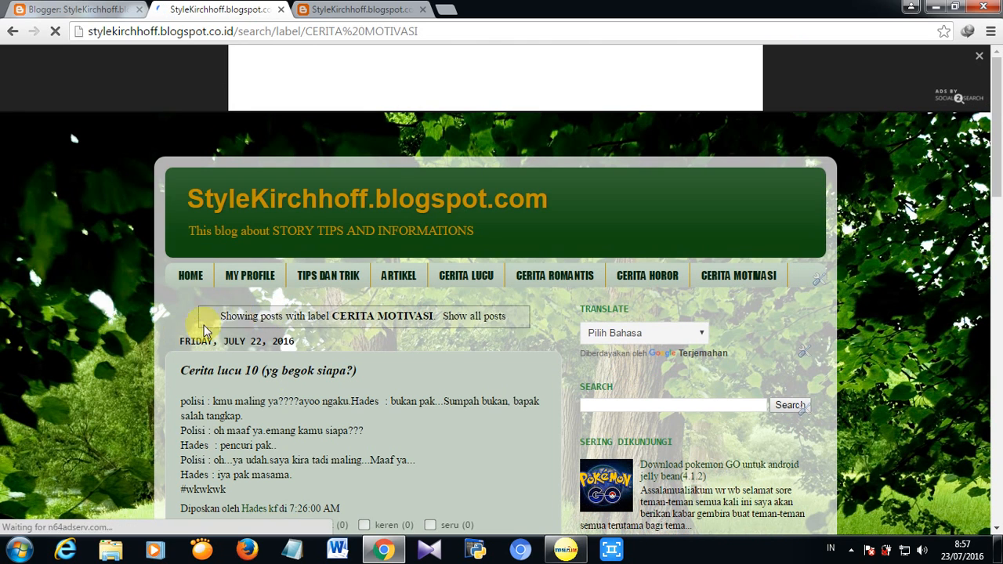
left_click_drag(997, 178, 1001, 235)
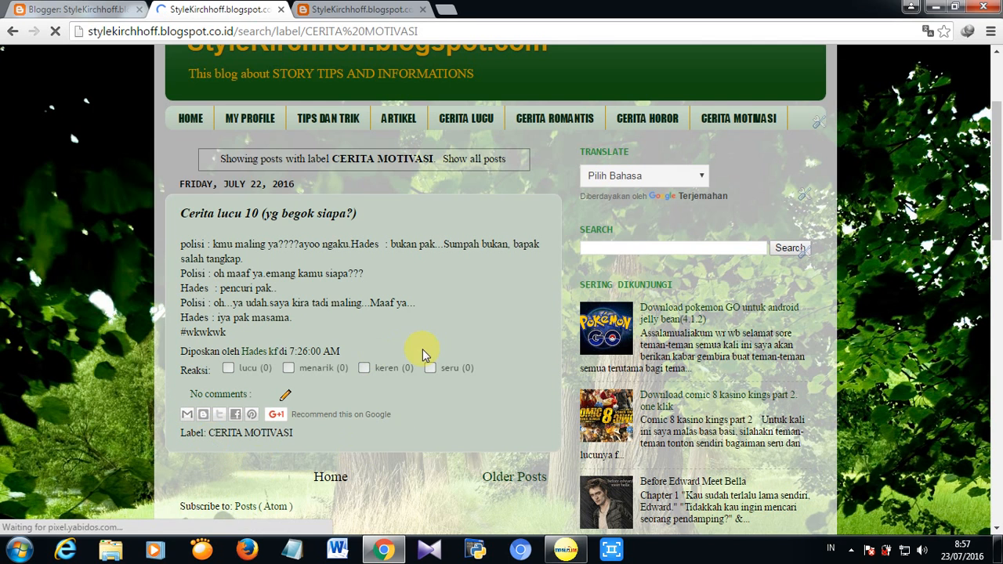
Return to the Blogger dashboard's post list and open the post Cerita lucu 9 (anak kurang ajar) for editing
left_click_drag(1001, 186, 1000, 98)
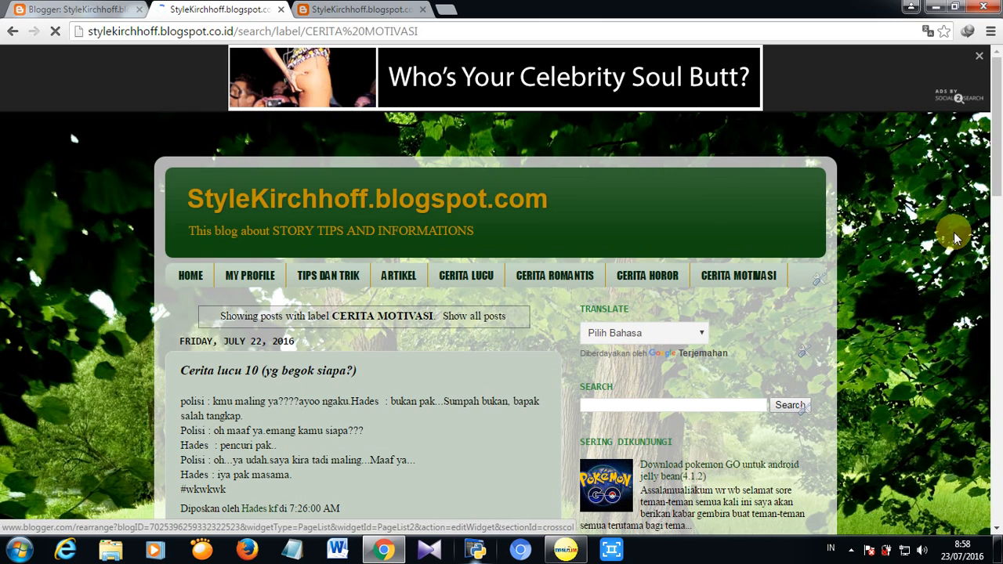
left_click(85, 10)
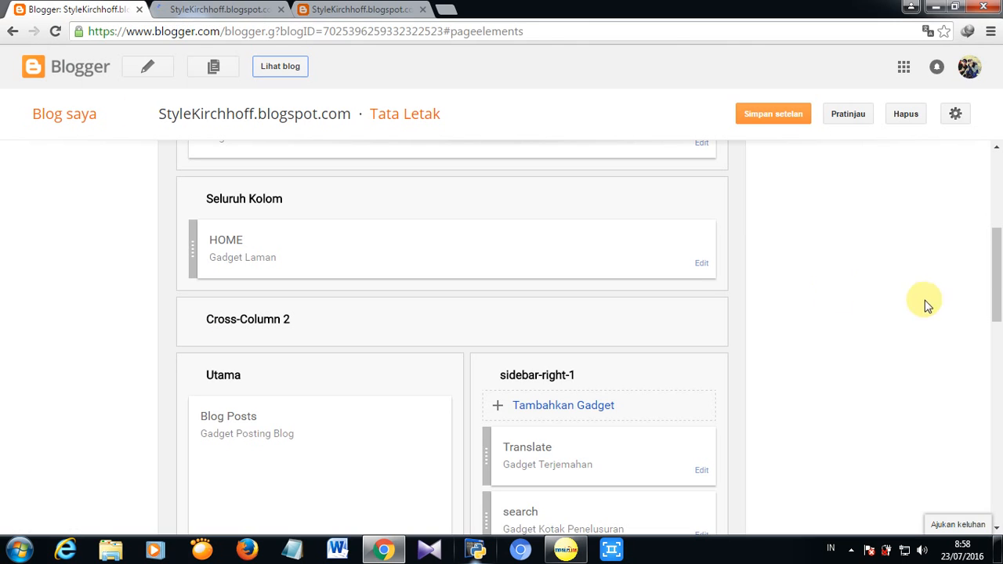
left_click_drag(1000, 280, 995, 196)
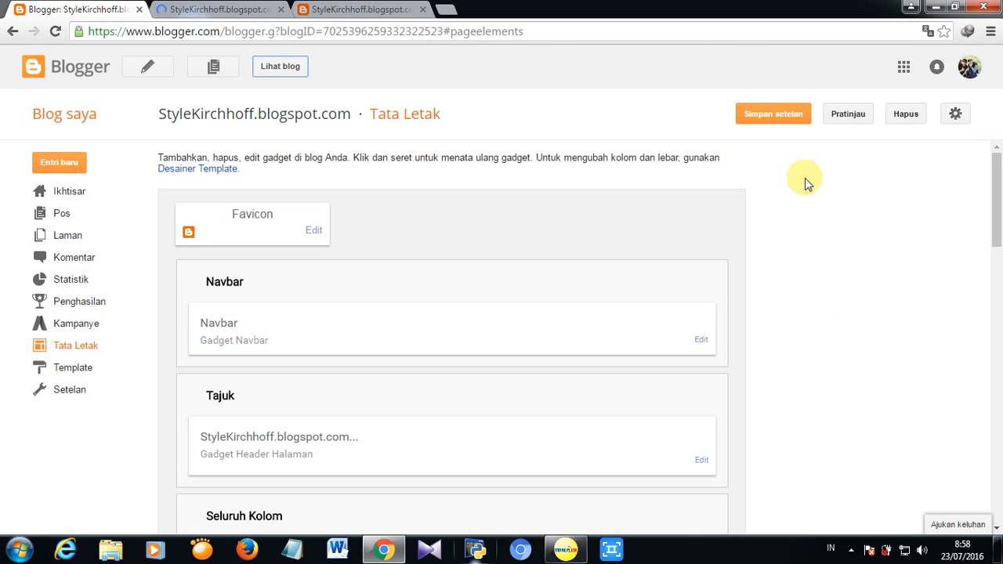
left_click(57, 217)
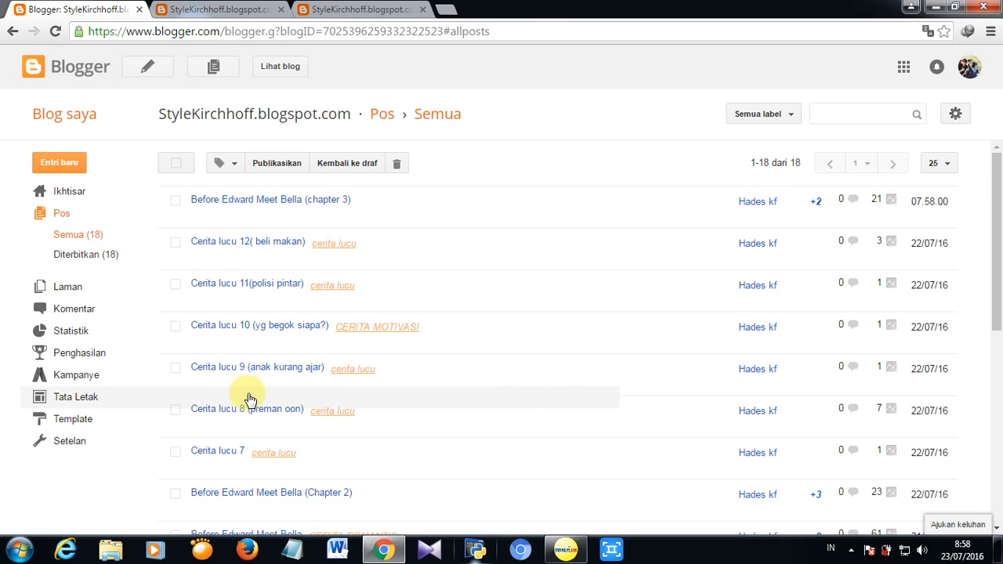
left_click(201, 384)
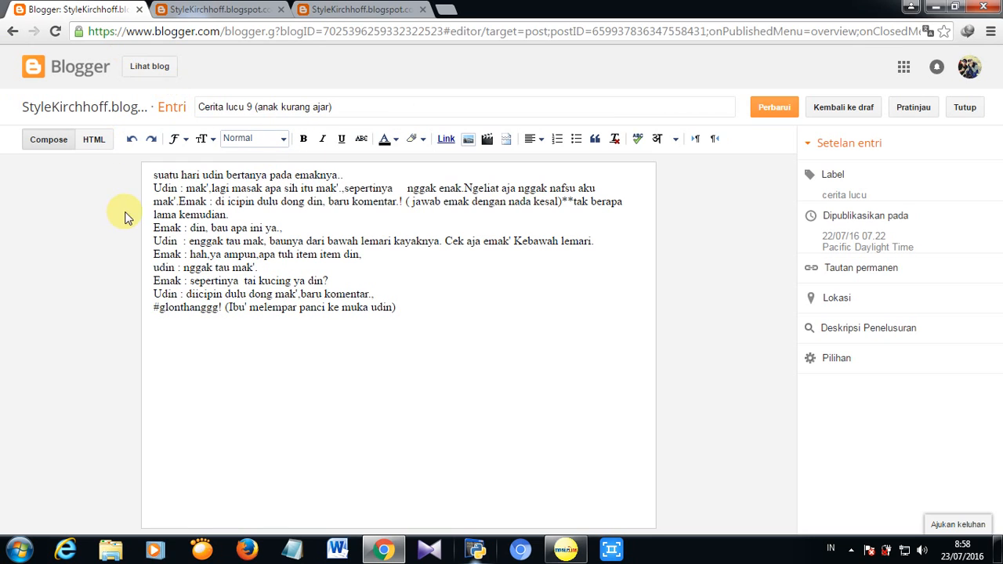
Replace the post's cerita lucu label with CERITA MOTIVASI and update the post
left_click(864, 182)
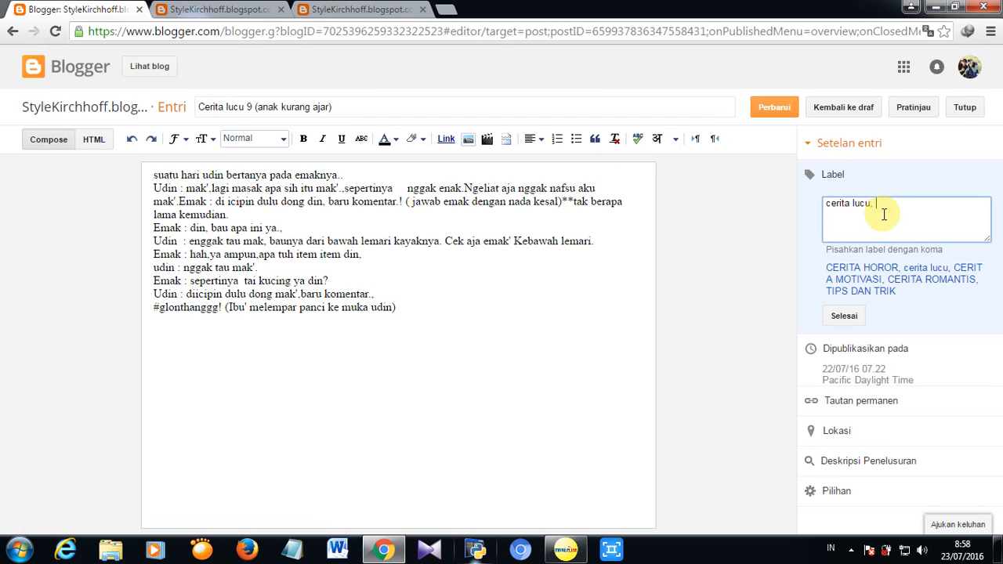
left_click_drag(884, 213, 784, 210)
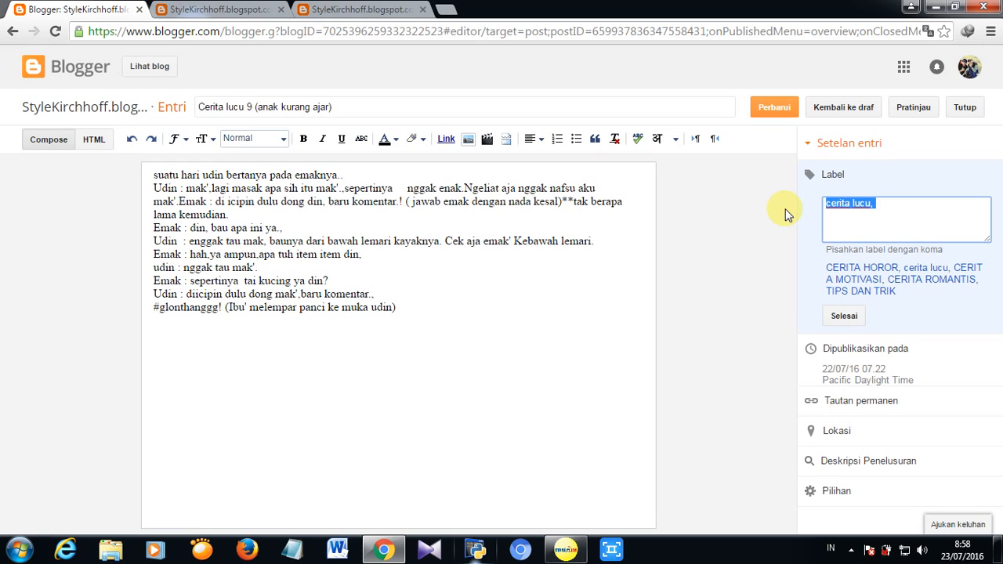
type("CER")
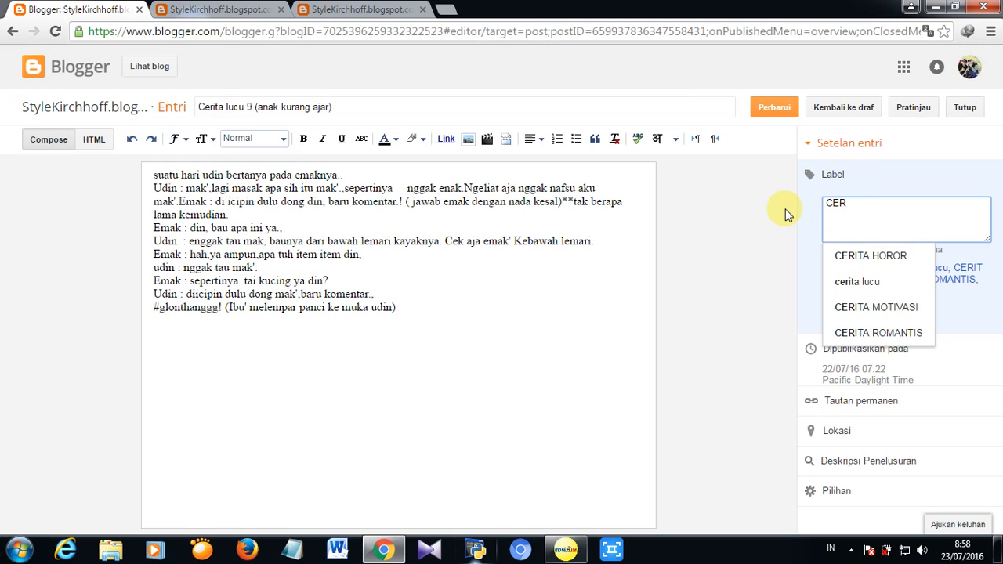
left_click(872, 311)
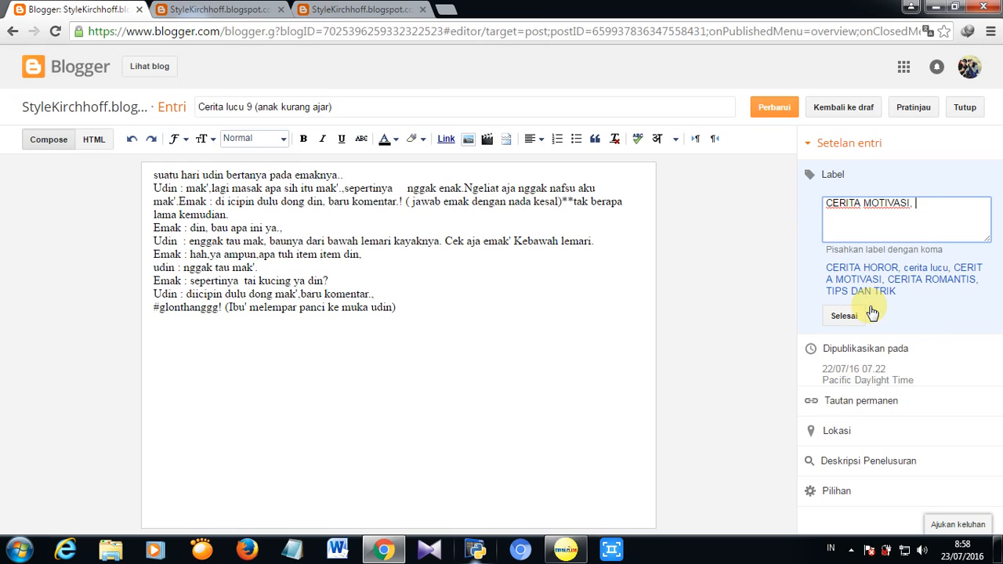
left_click(775, 108)
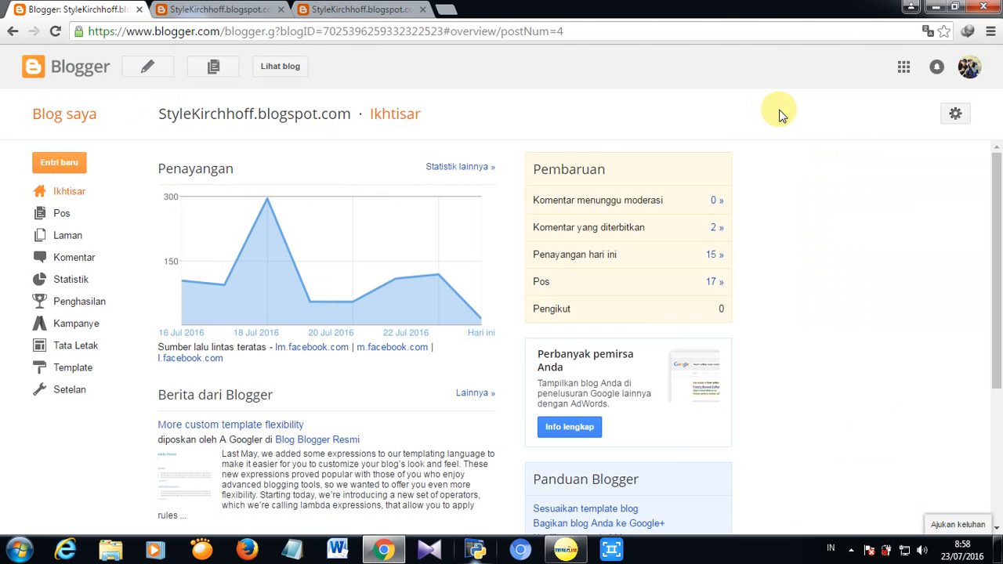
Try to reload the live blog's CERITA MOTIVASI label page and close that page
left_click(223, 8)
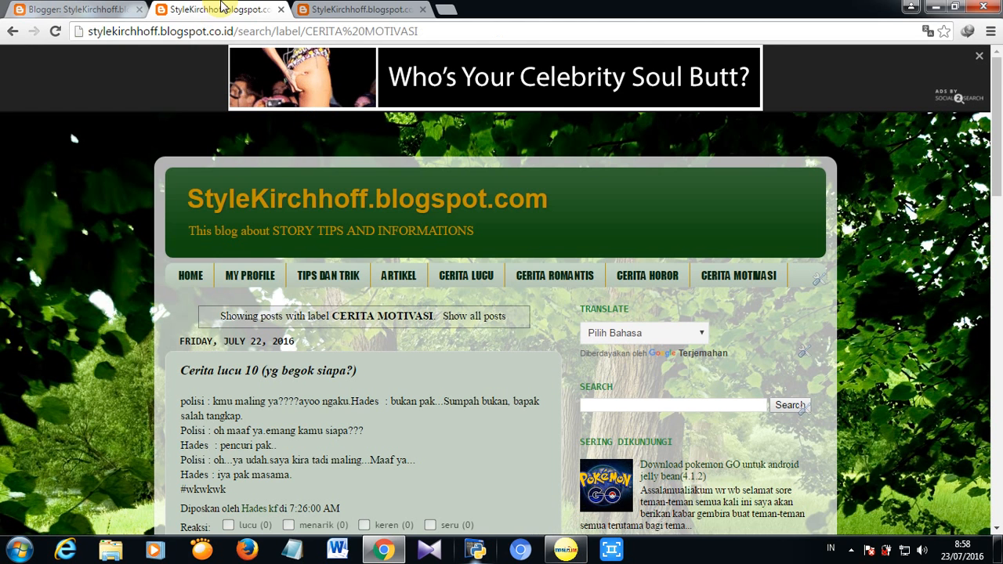
left_click(61, 32)
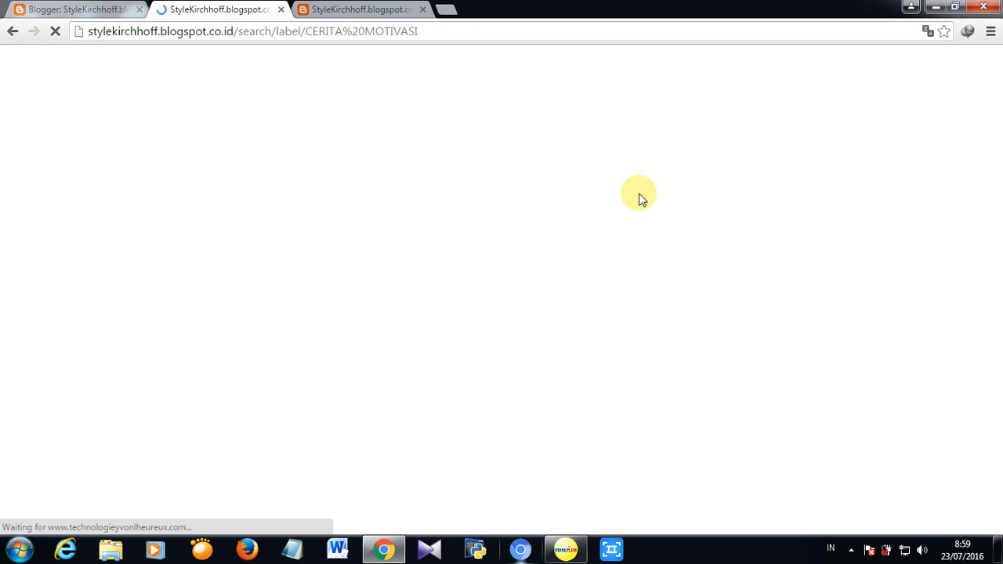
left_click(98, 9)
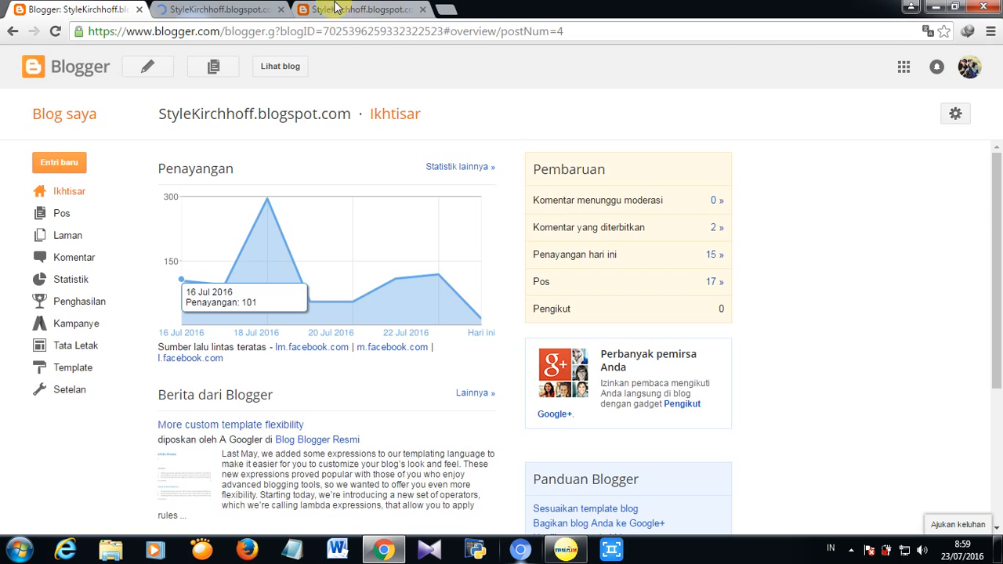
left_click(218, 10)
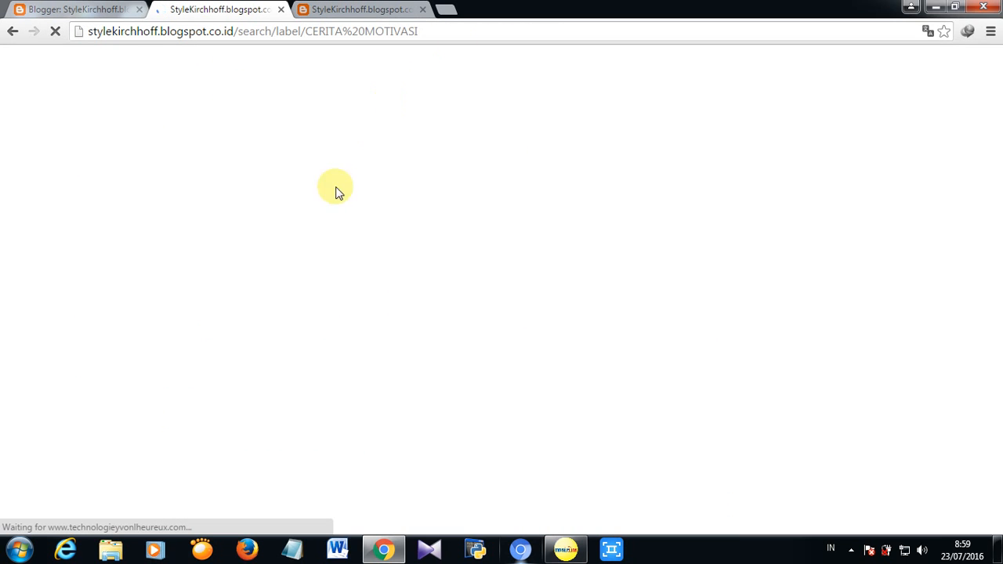
left_click(345, 8)
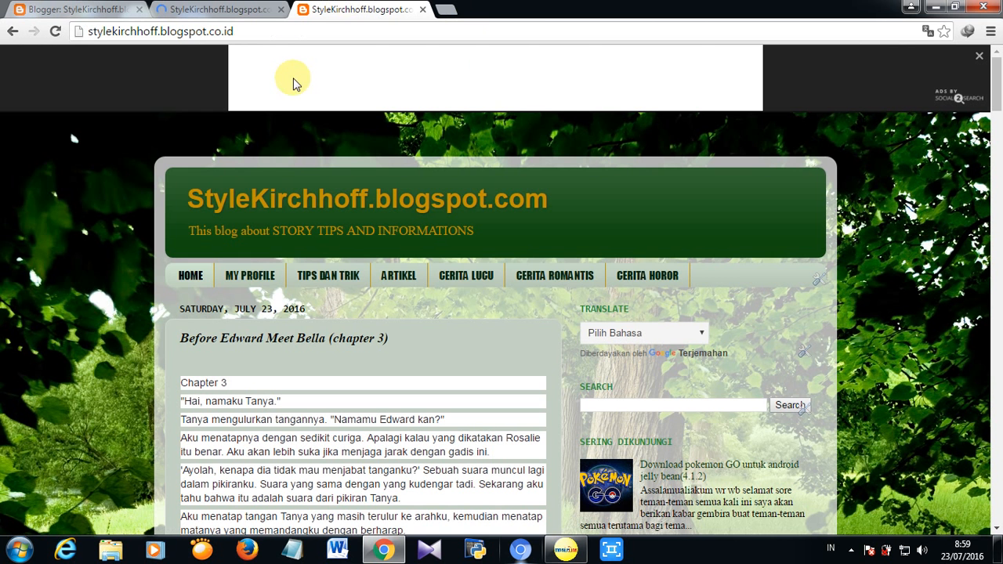
left_click(197, 9)
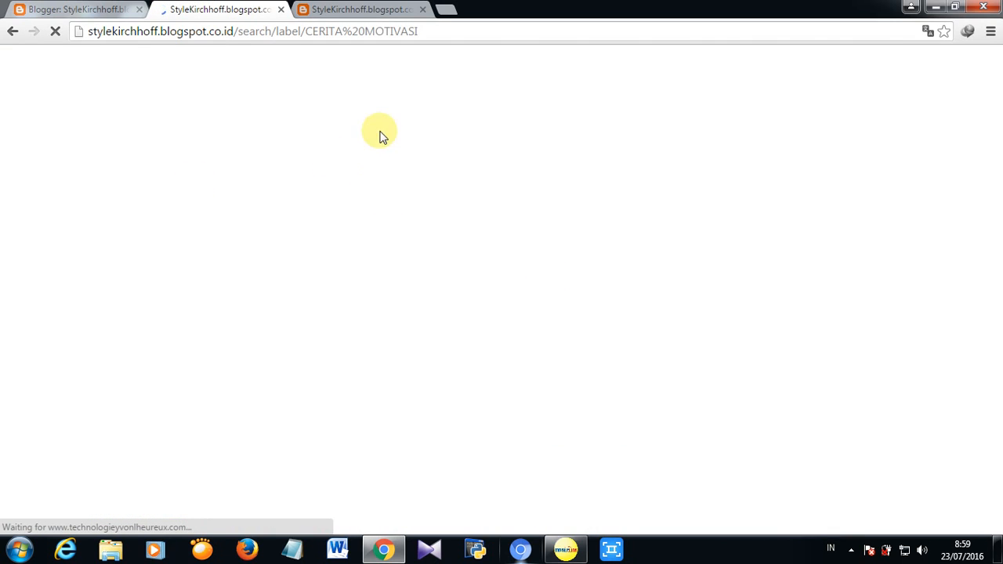
left_click(359, 10)
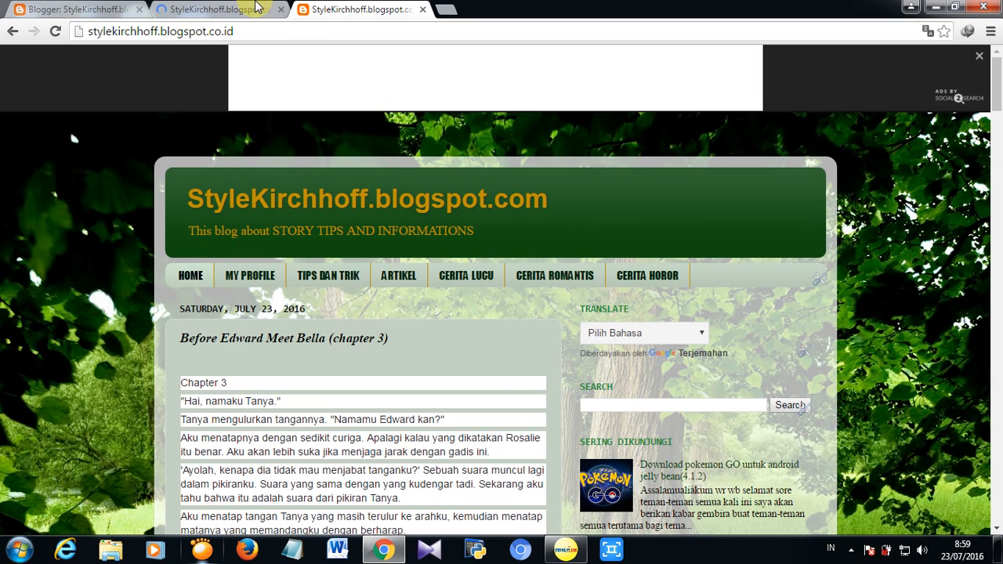
left_click(257, 8)
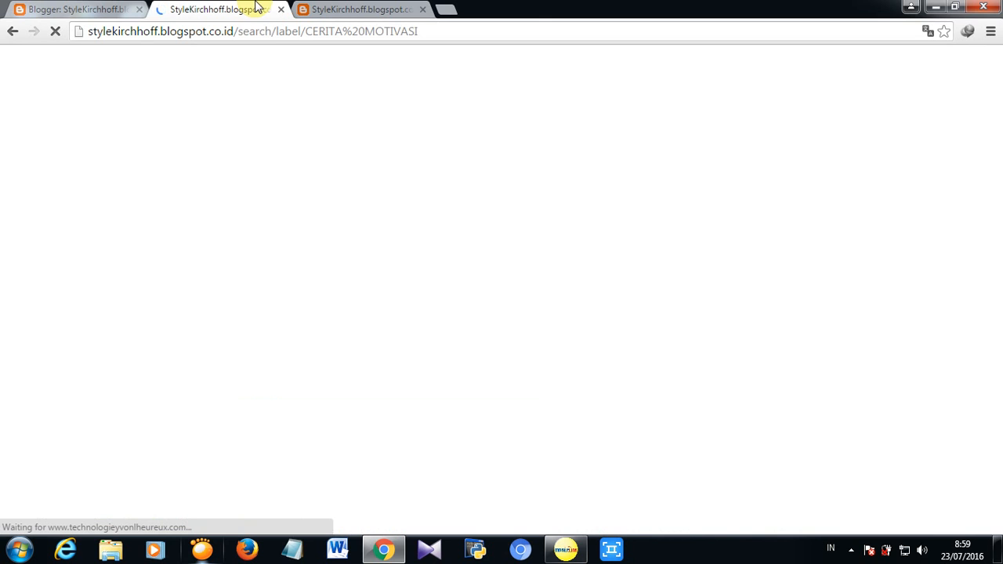
left_click(281, 9)
Open the live blog afresh from Blogger, check the posts under the CERITA MOTIVASI menu entry and minimize the browser
left_click(82, 9)
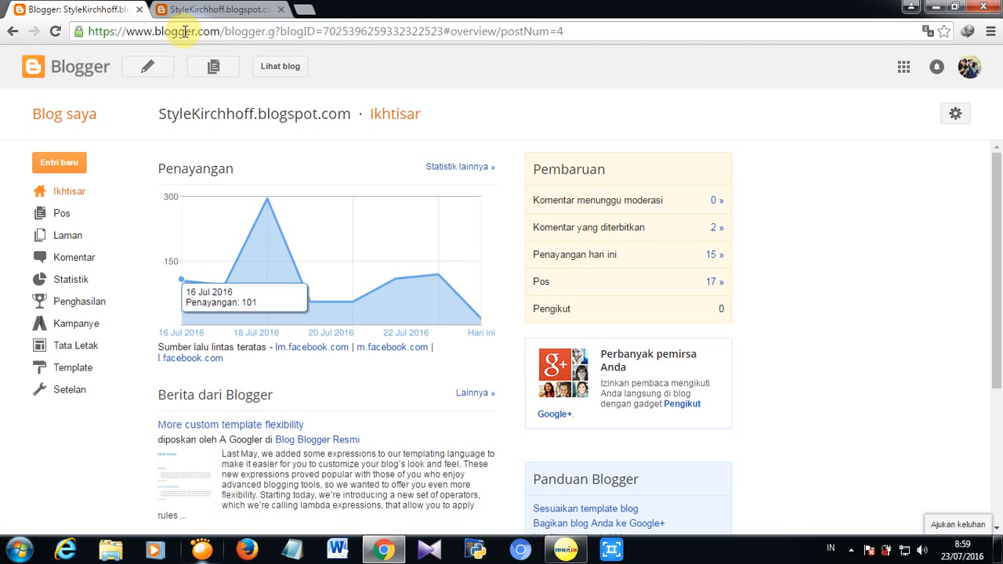
left_click(285, 74)
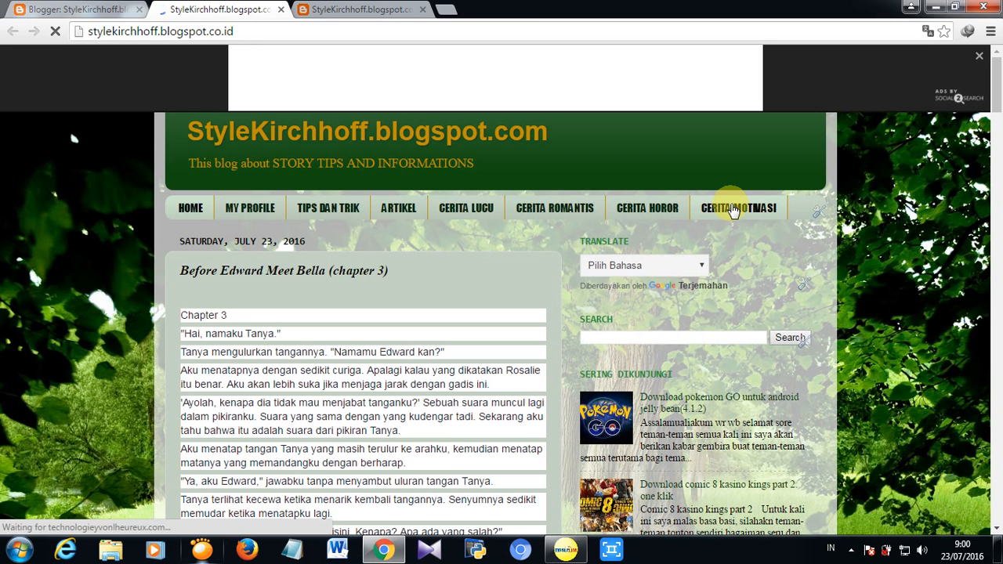
left_click(728, 217)
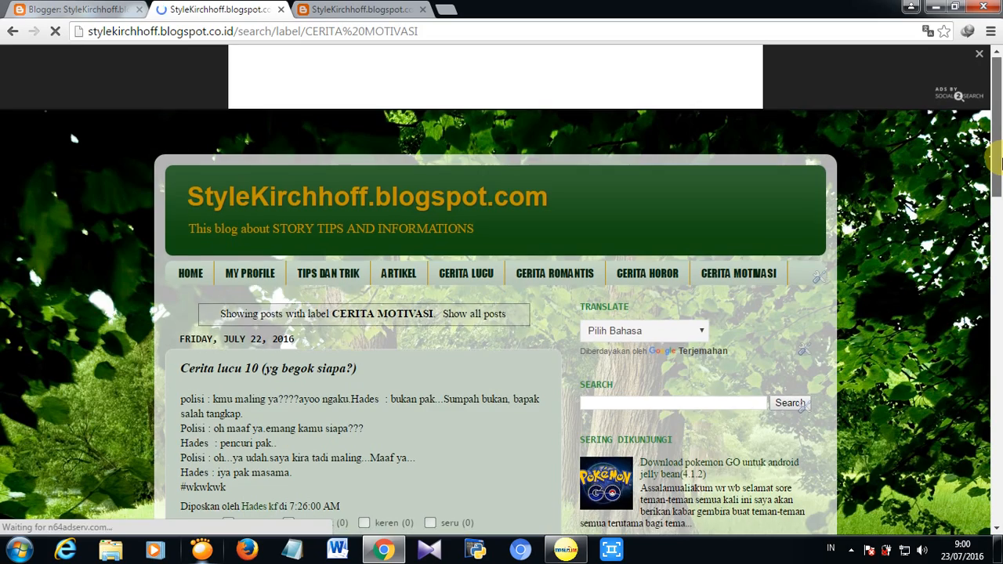
left_click_drag(1000, 157, 976, 182)
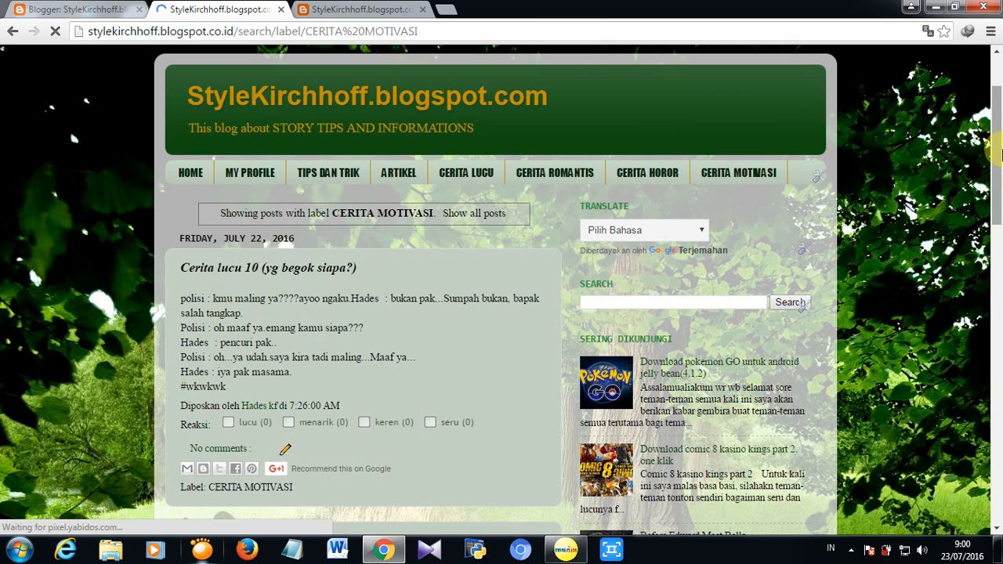
left_click_drag(1001, 149, 1002, 166)
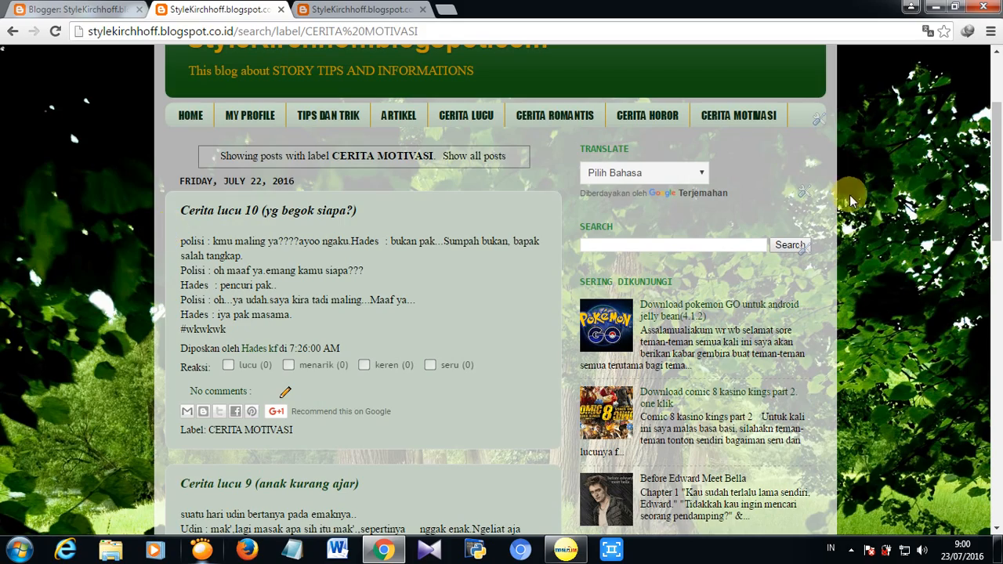
left_click_drag(1000, 208, 1001, 107)
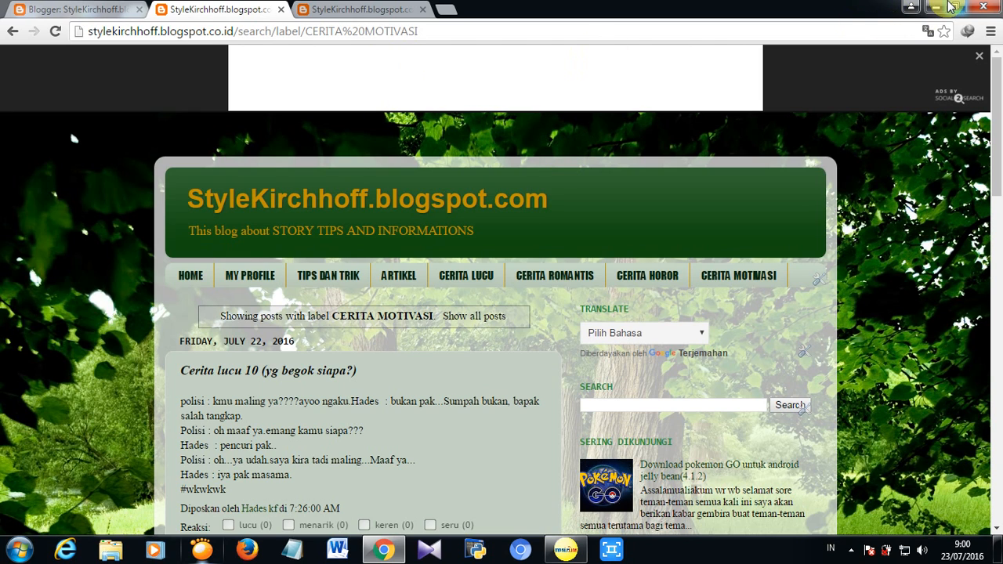
left_click(926, 8)
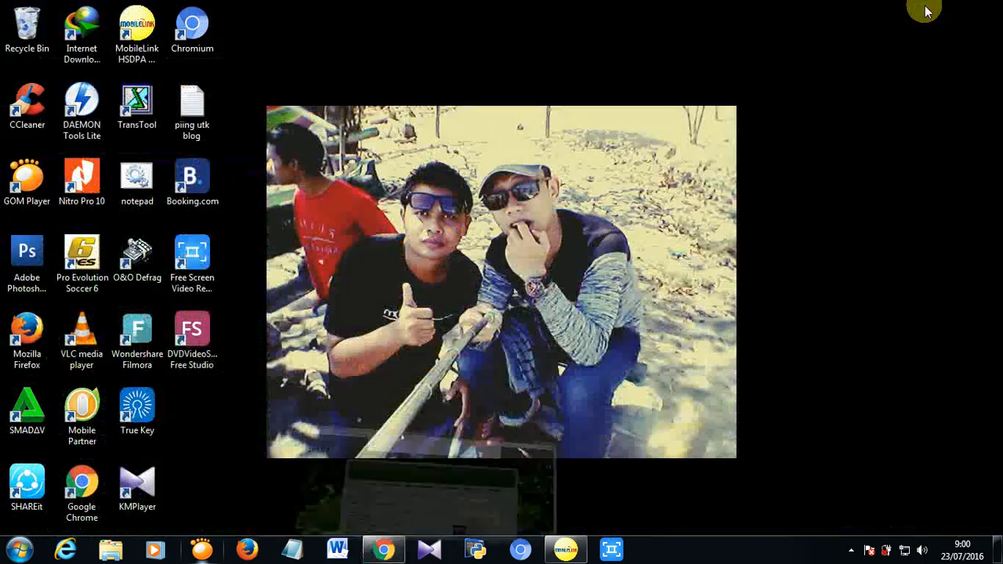